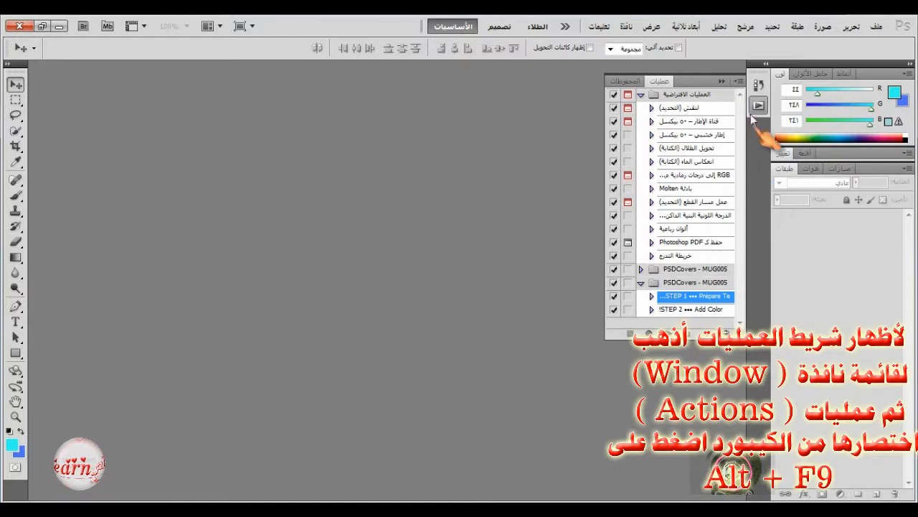
Open the flower image w2p7ki6i6449 from the PNG roses, hearts and frames folder.
click(876, 26)
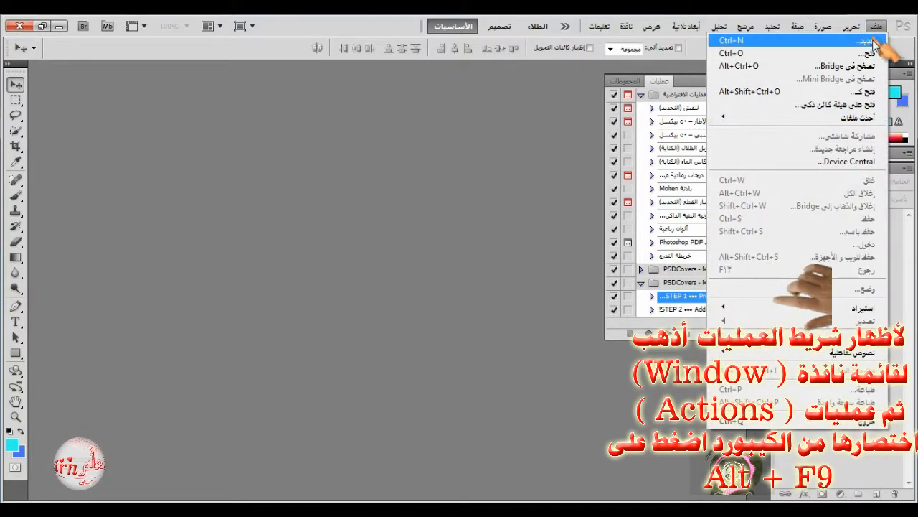
click(870, 53)
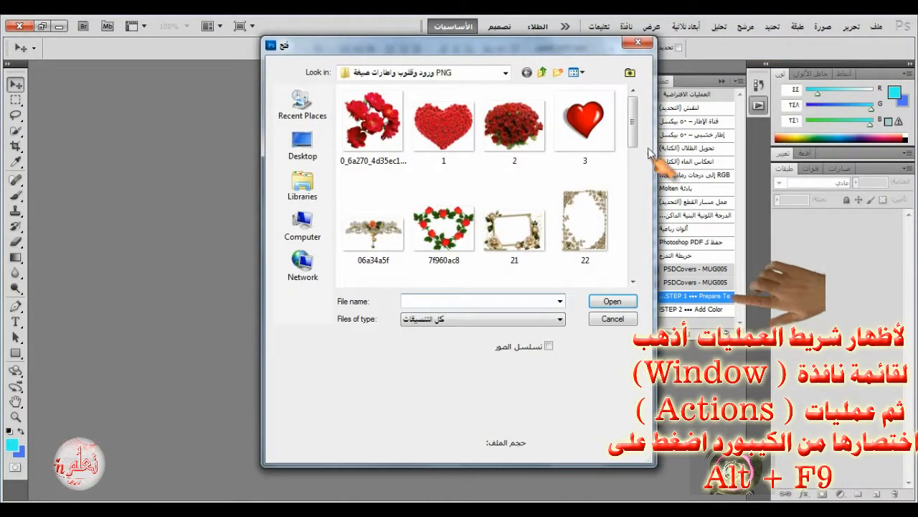
drag(632, 124, 638, 244)
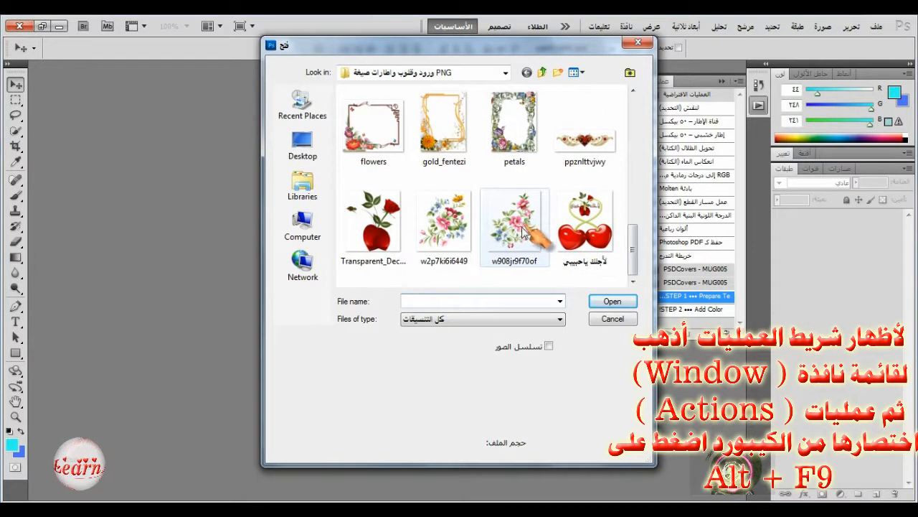
click(450, 228)
click(610, 302)
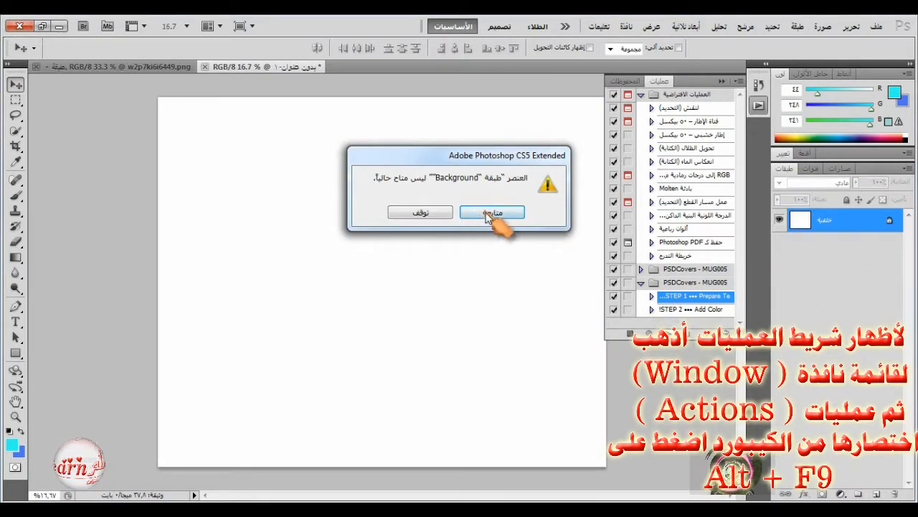
Let the STEP 1 mug template action continue past the unavailable Background layer, and hide the four placeholder layers above Background.
click(491, 213)
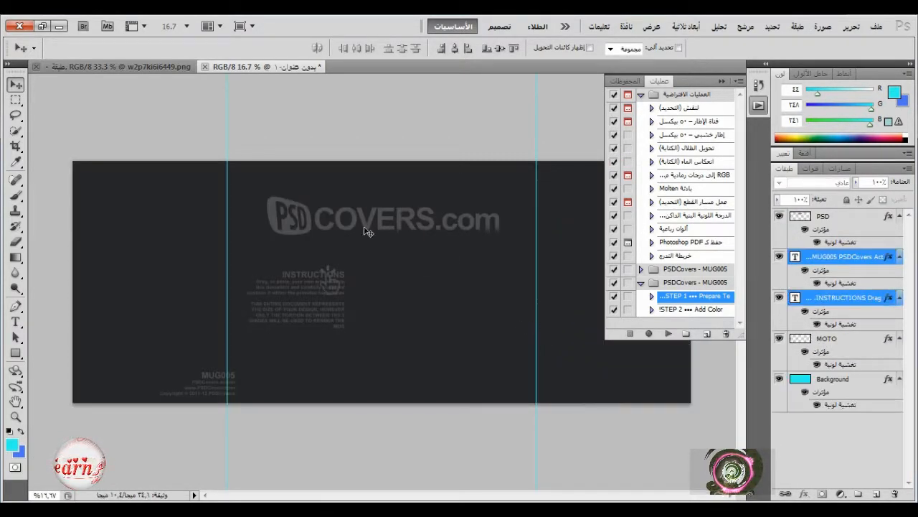
drag(780, 217, 785, 328)
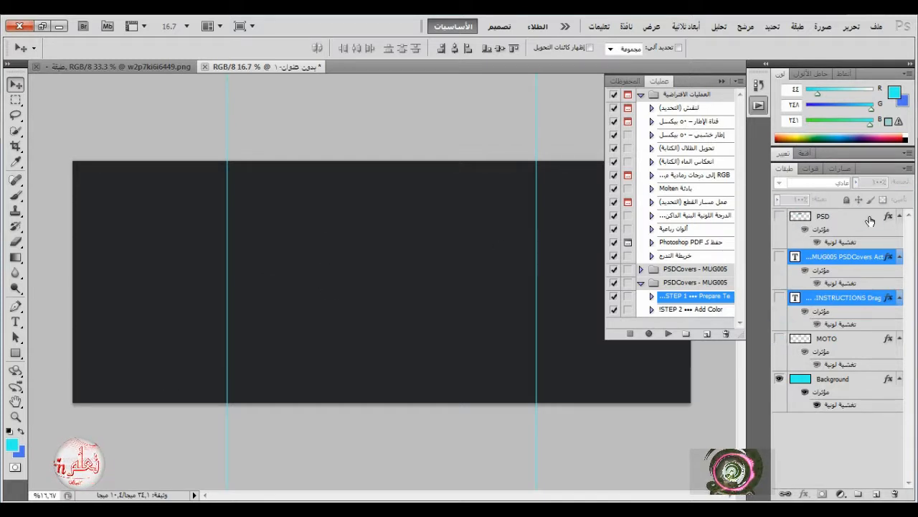
Above the PSD layer, add a text box between the two vertical guides containing "تعلم Learn".
click(869, 220)
click(16, 321)
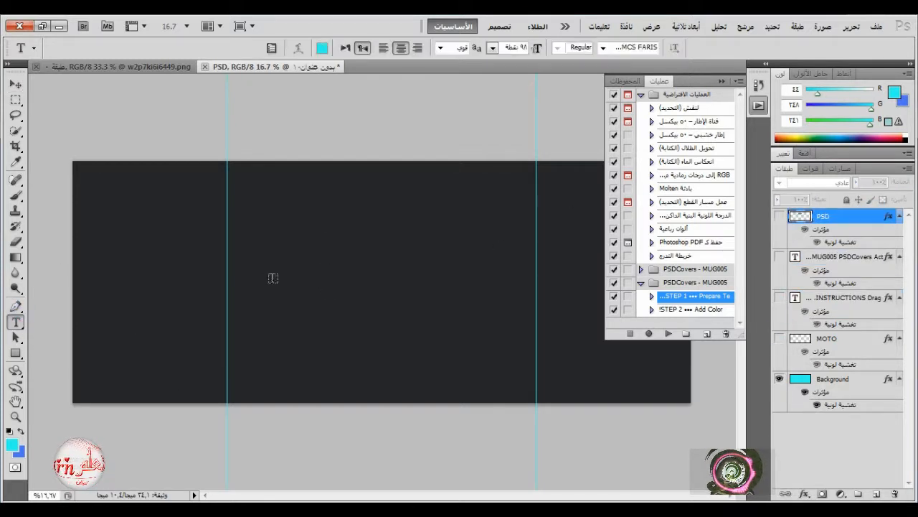
drag(238, 378, 522, 176)
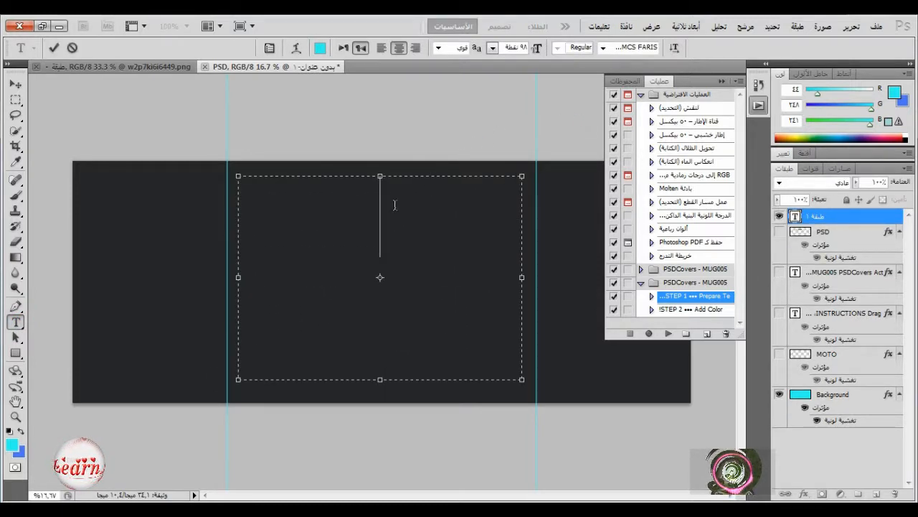
text(تعلم)
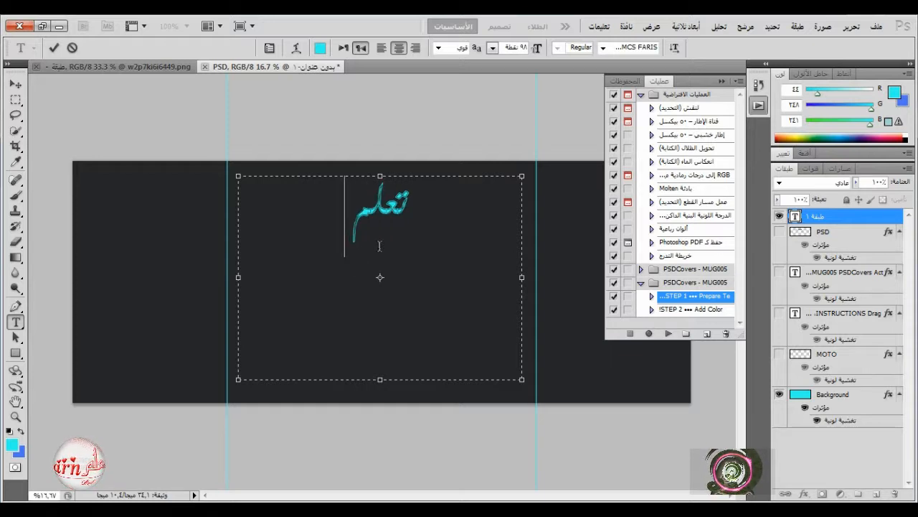
text( L)
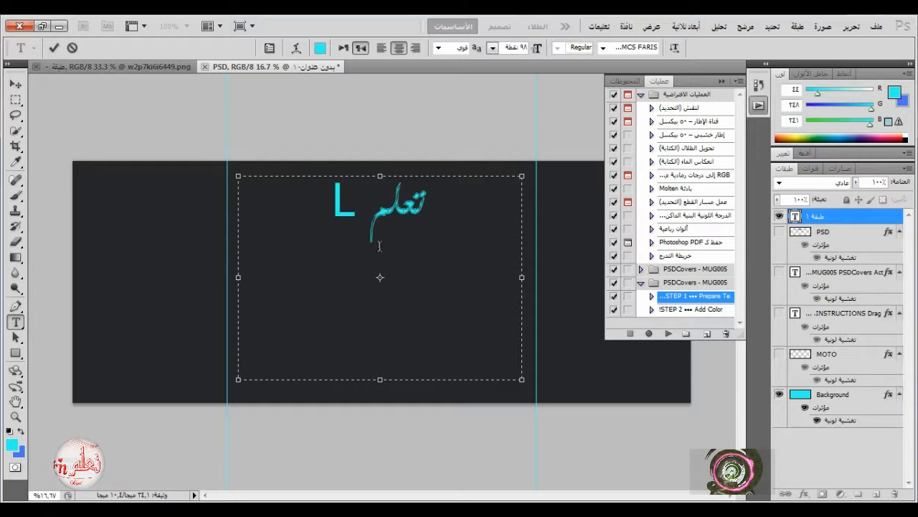
text(earn)
Change the font of the word "Learn" to the bold Times New face decorated with hearts.
drag(268, 197, 403, 209)
click(603, 47)
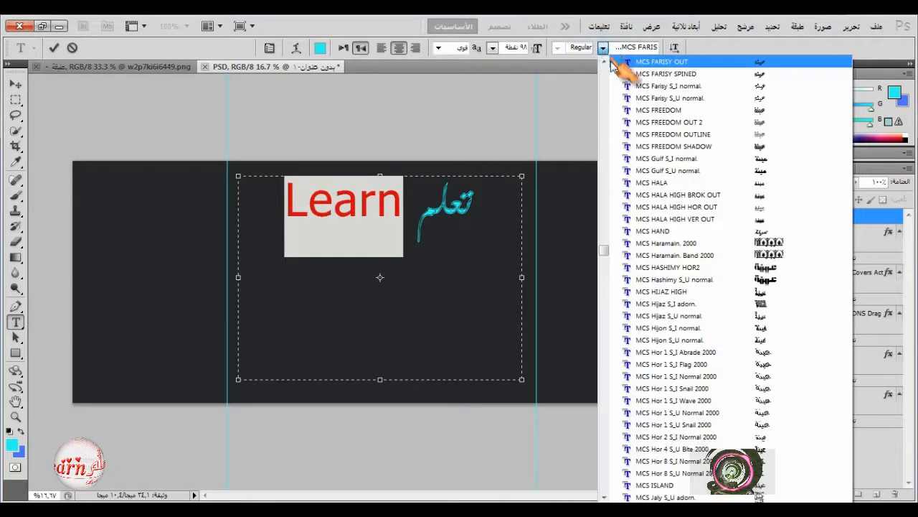
drag(604, 276, 602, 456)
click(768, 326)
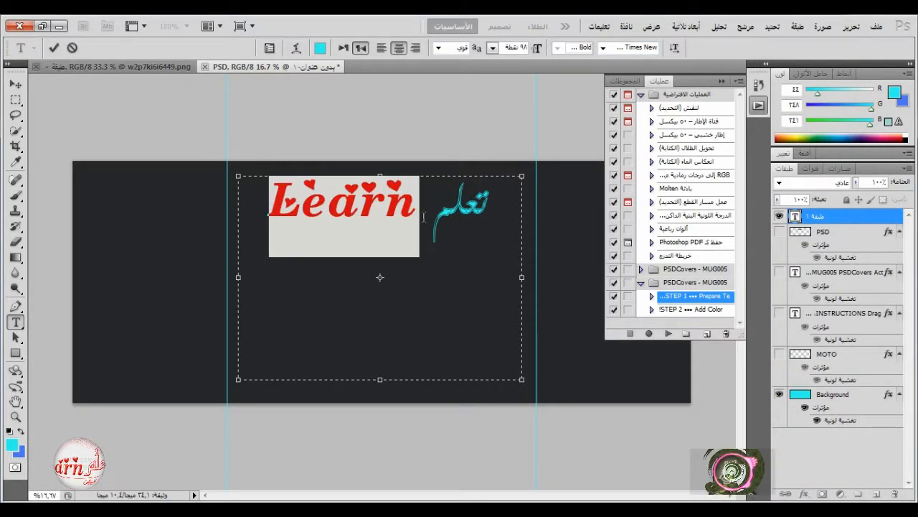
Set the font size of "تعلم" to 99 pt and of "Learn" to 72 pt.
drag(427, 215, 497, 217)
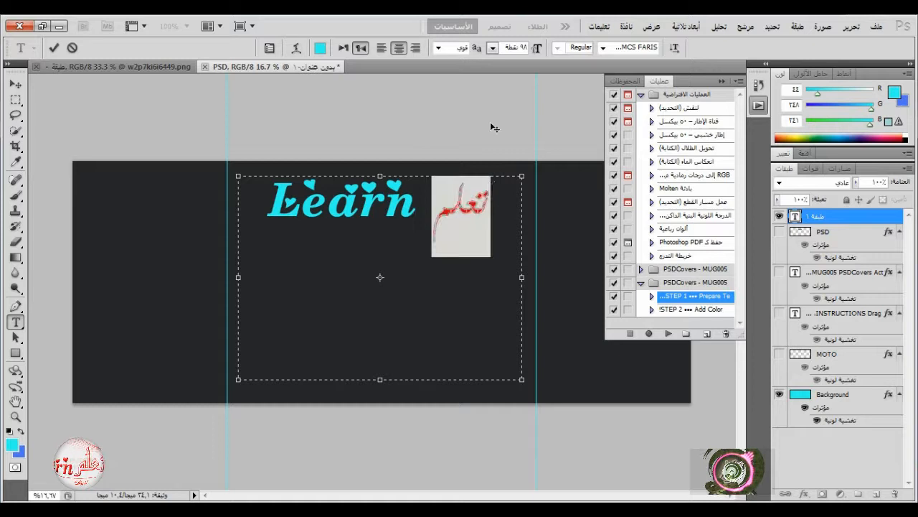
click(492, 48)
click(494, 47)
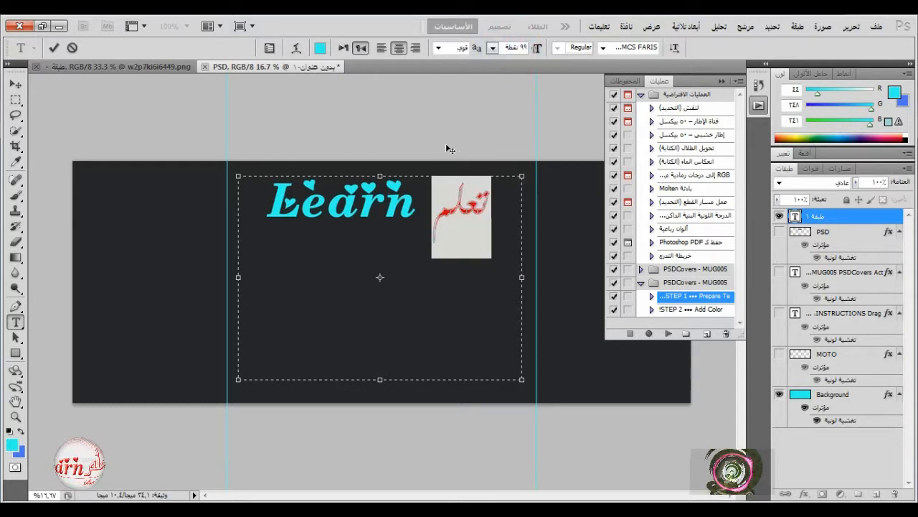
drag(423, 215, 267, 208)
click(492, 48)
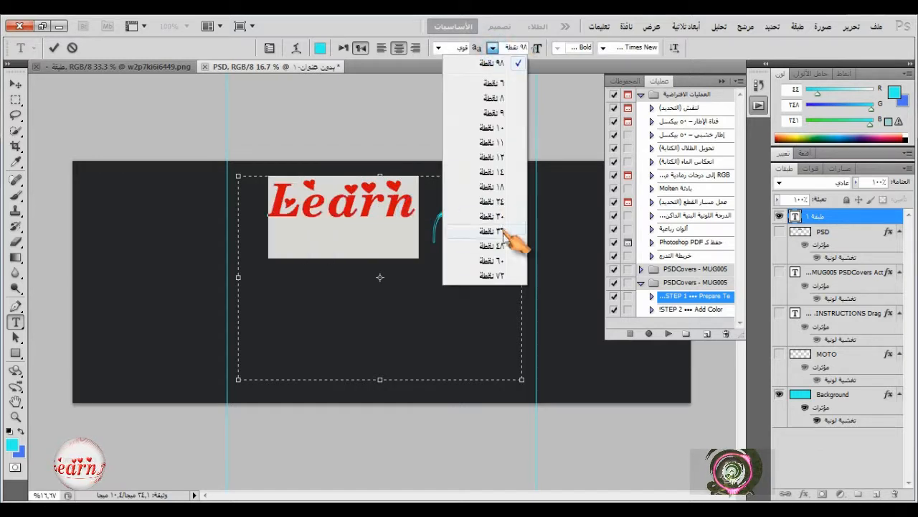
click(503, 276)
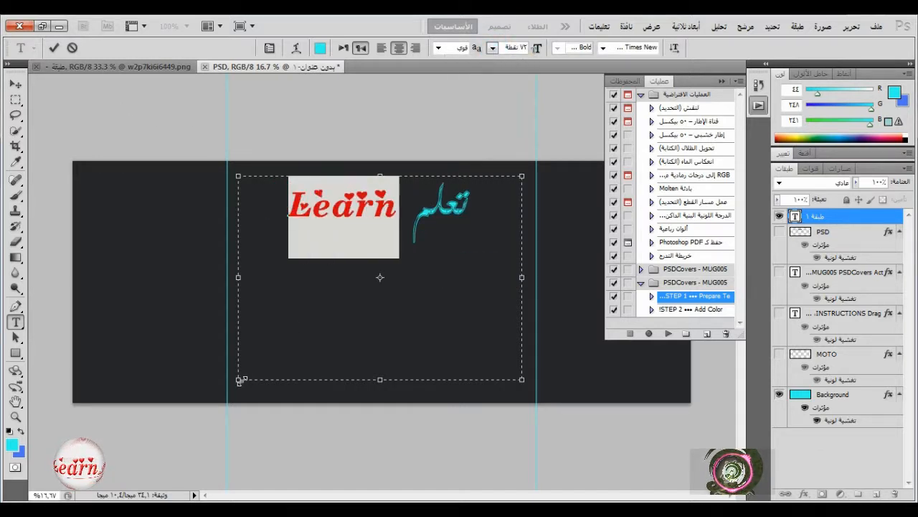
Shrink the text box to fit its single line and move the text to the lower part of the central area.
drag(241, 381, 286, 246)
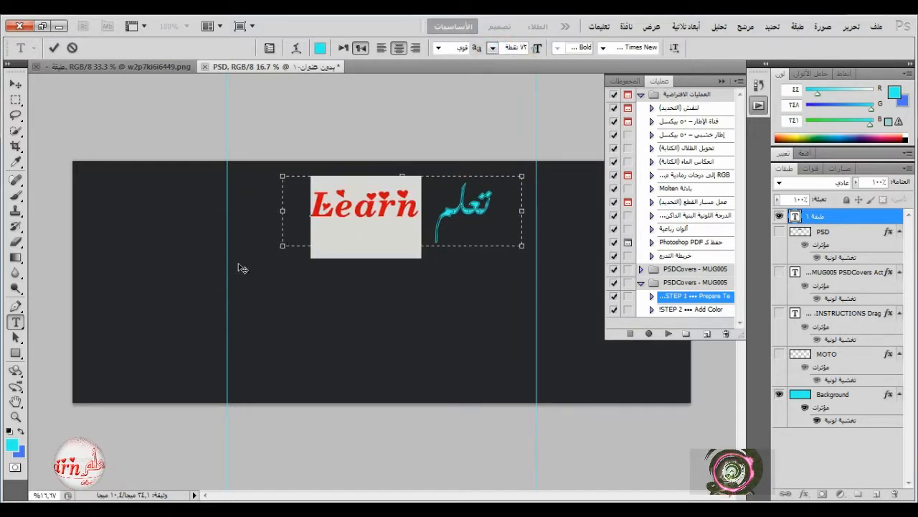
click(53, 47)
click(15, 84)
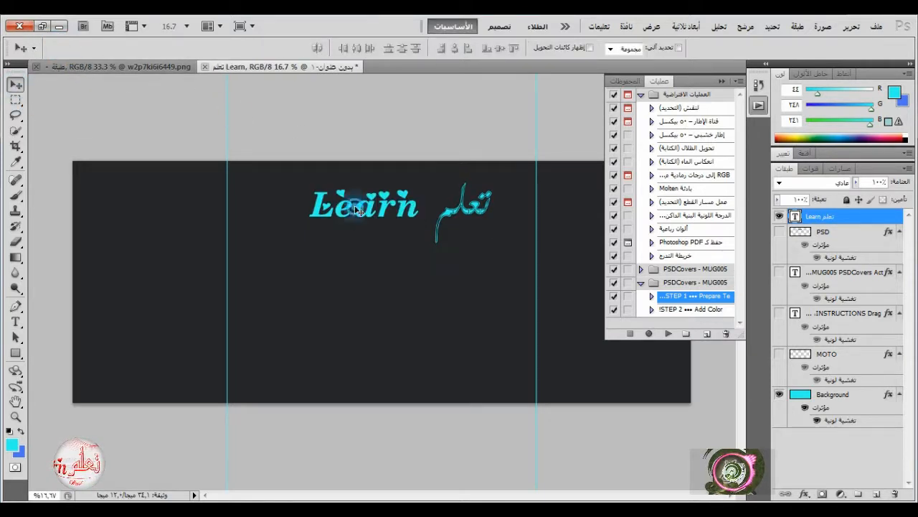
drag(357, 209, 341, 330)
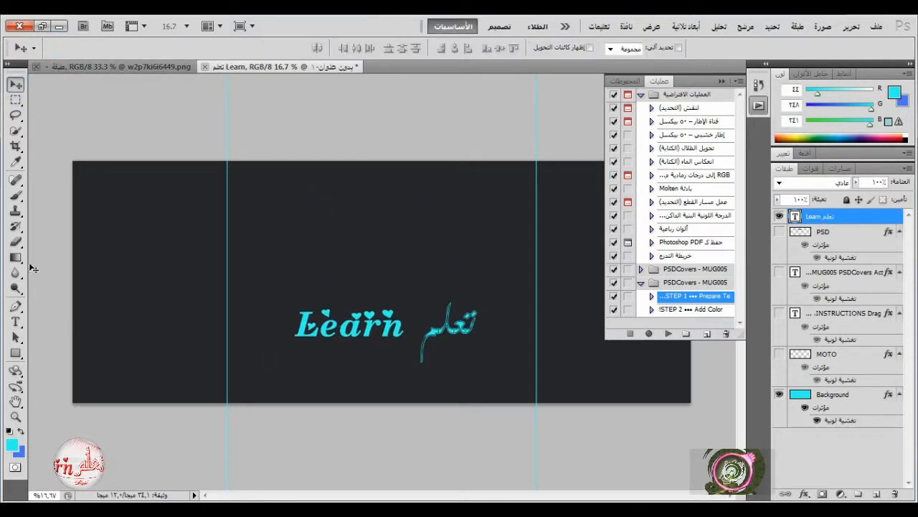
Recolor the whole "تعلم Learn" text pure red (R 255, G 0, B 12).
click(15, 321)
key(Return)
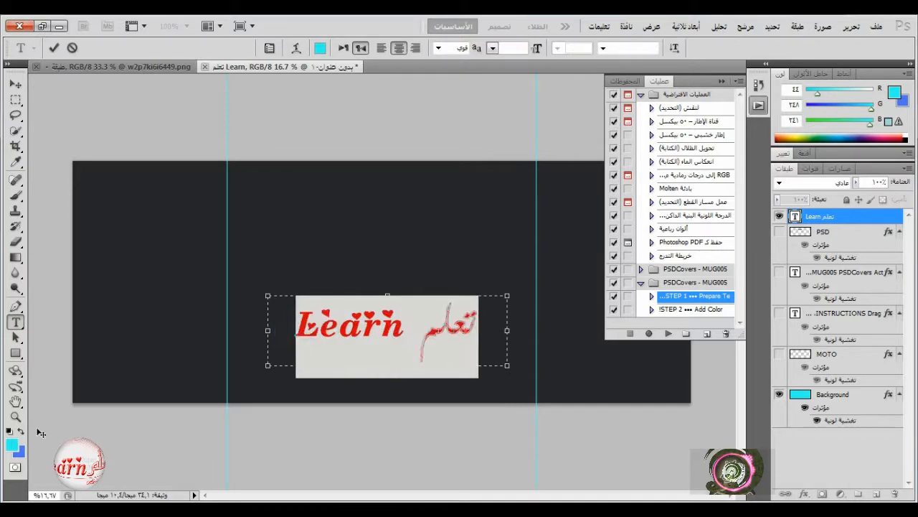
click(21, 432)
click(12, 444)
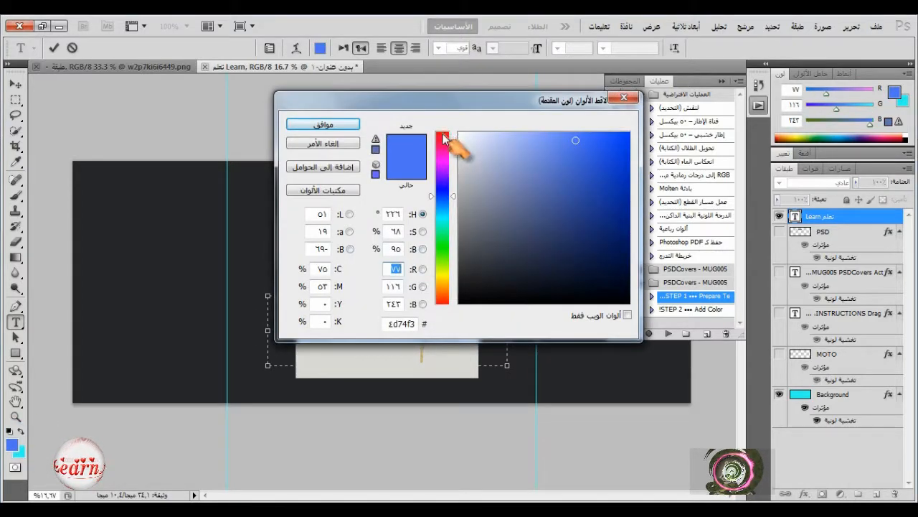
click(443, 136)
click(628, 135)
click(322, 124)
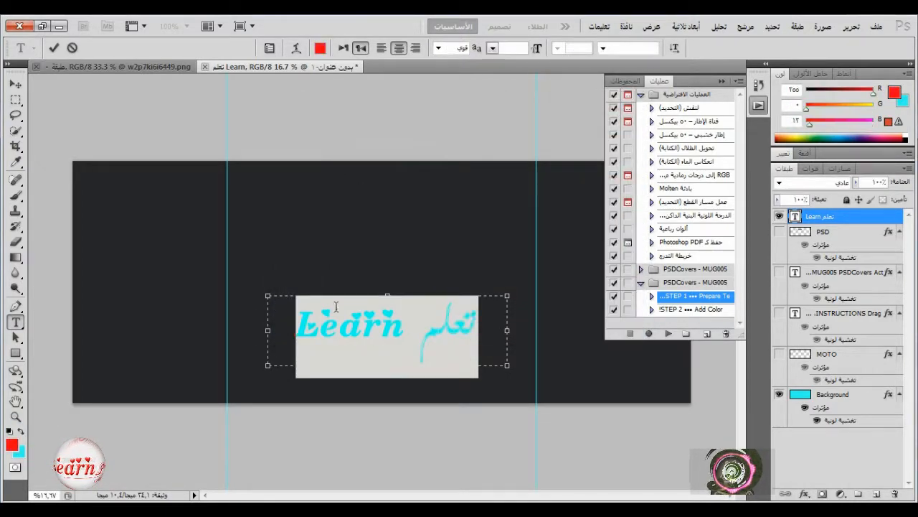
click(274, 326)
Apply a preset style with a yellow outer glow, bevel, gradient overlay and stroke to the text layer.
click(845, 74)
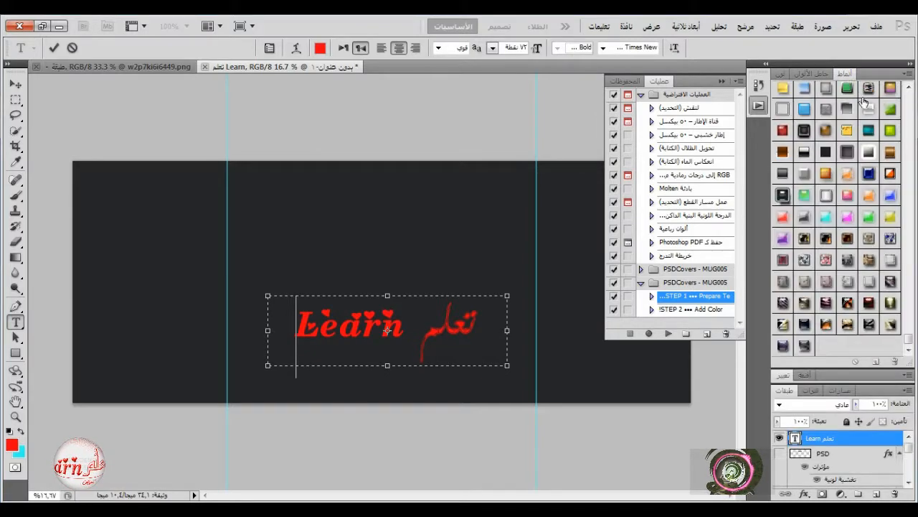
click(870, 153)
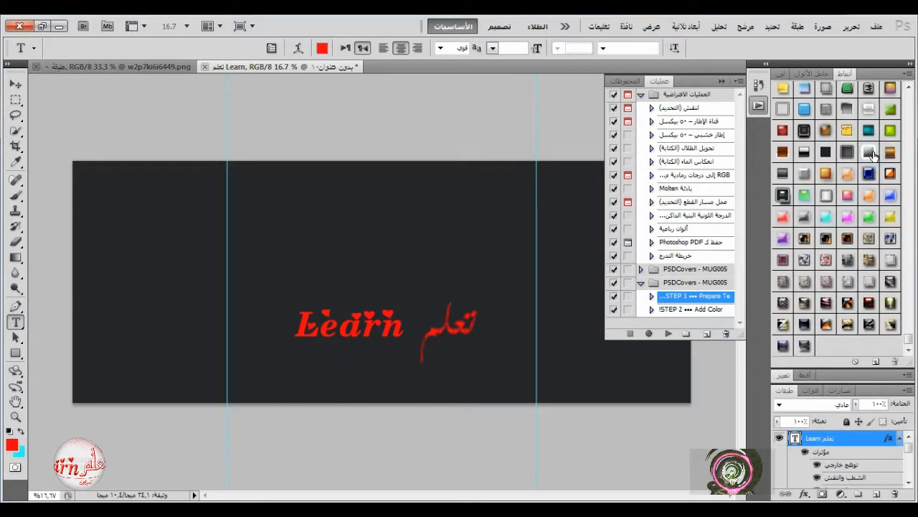
click(789, 74)
Bring up the flower image w2p7ki6i6449 and copy its flowers into the mug template above the text.
click(876, 26)
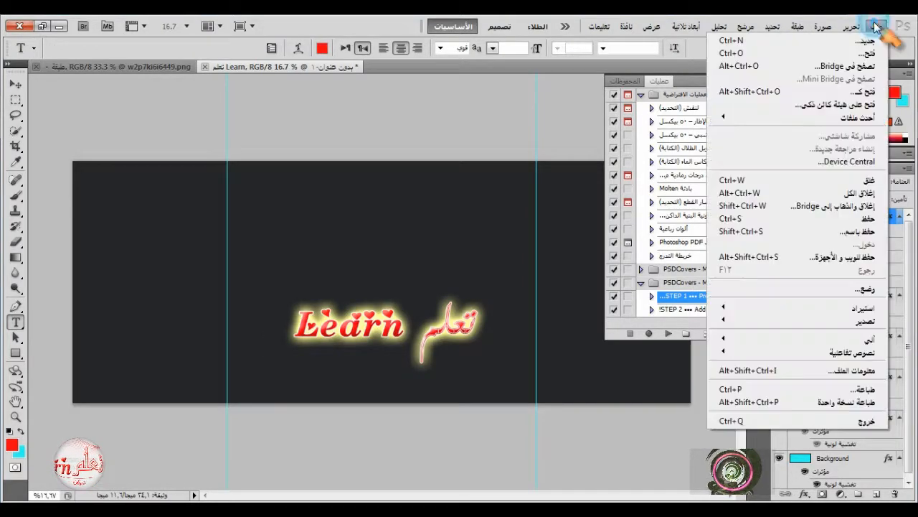
click(860, 41)
drag(632, 128, 635, 248)
click(444, 226)
click(612, 301)
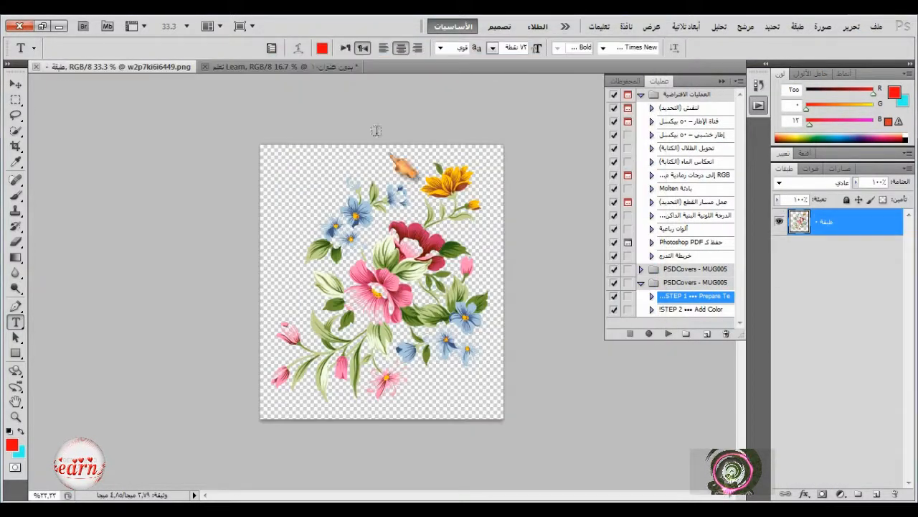
click(15, 84)
drag(389, 249, 361, 237)
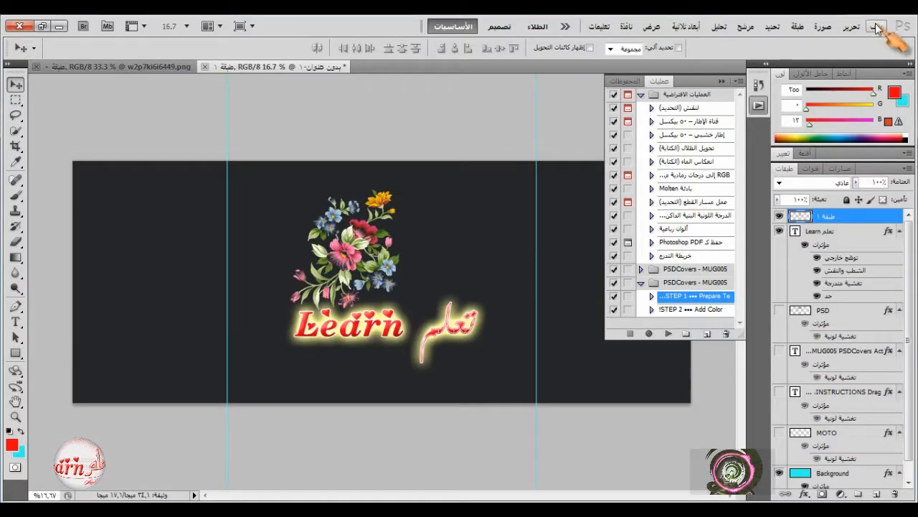
Free-transform the flower layer to about 274% width and 193% height so it fills the area between the guides.
click(851, 27)
click(693, 270)
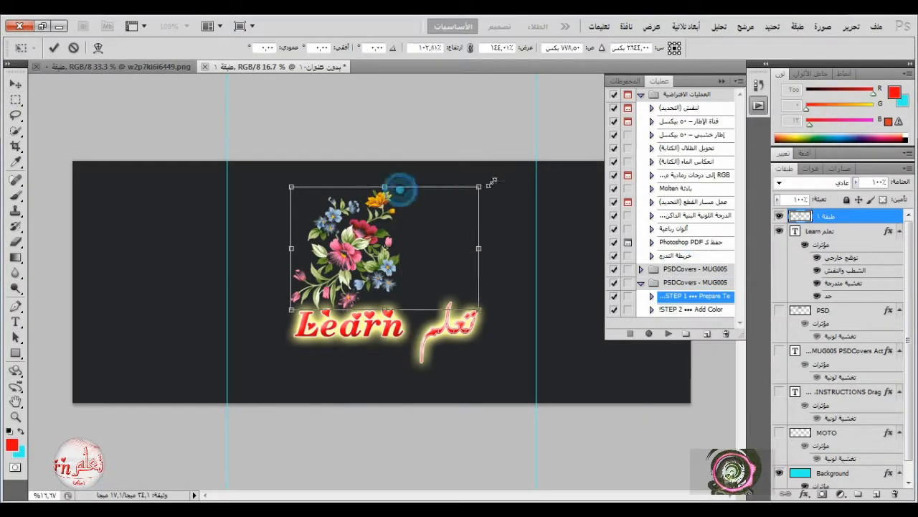
drag(479, 187, 535, 162)
drag(413, 309, 405, 400)
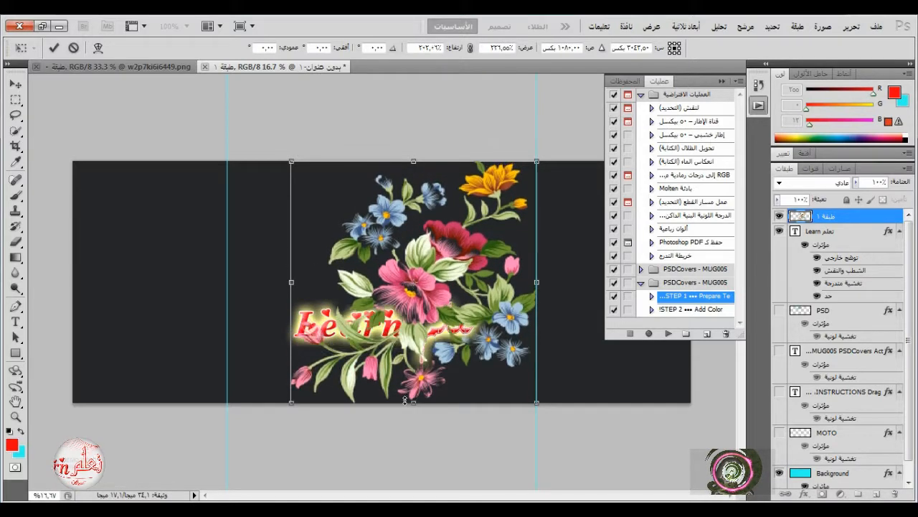
drag(291, 282, 234, 276)
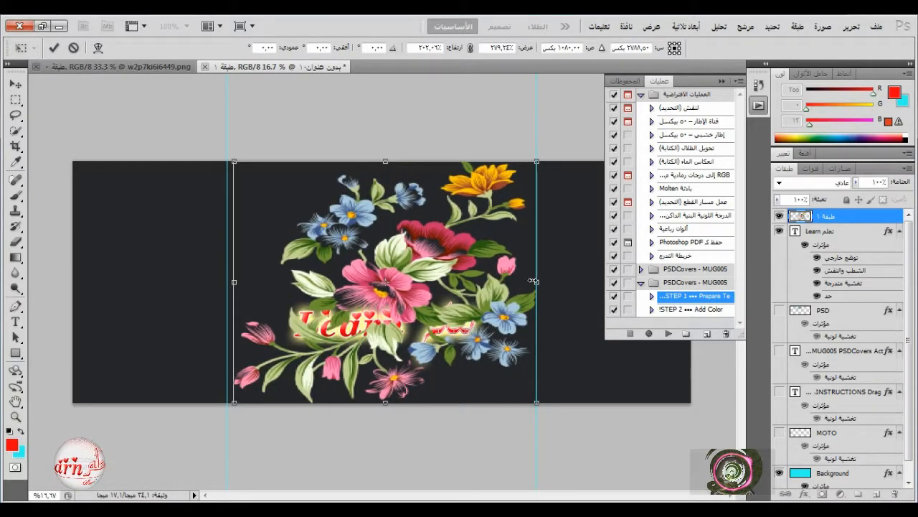
drag(533, 280, 528, 282)
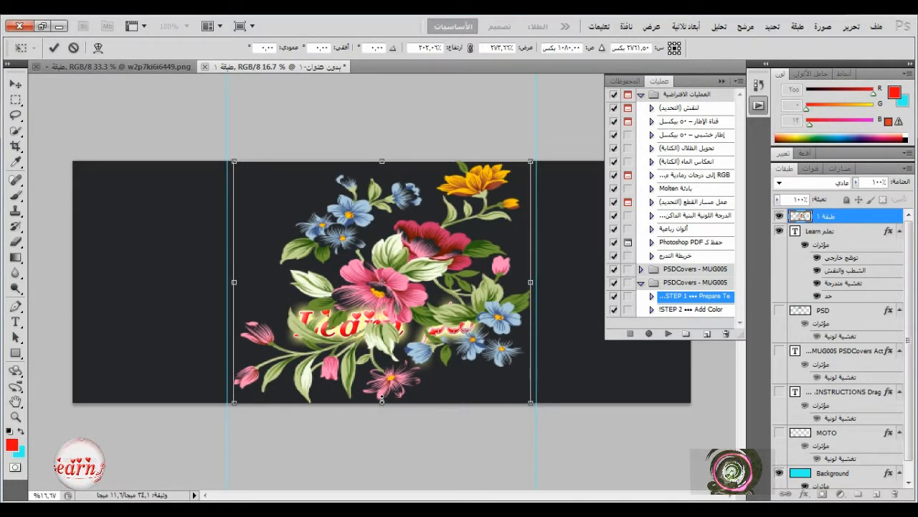
drag(381, 399, 382, 395)
drag(382, 162, 381, 167)
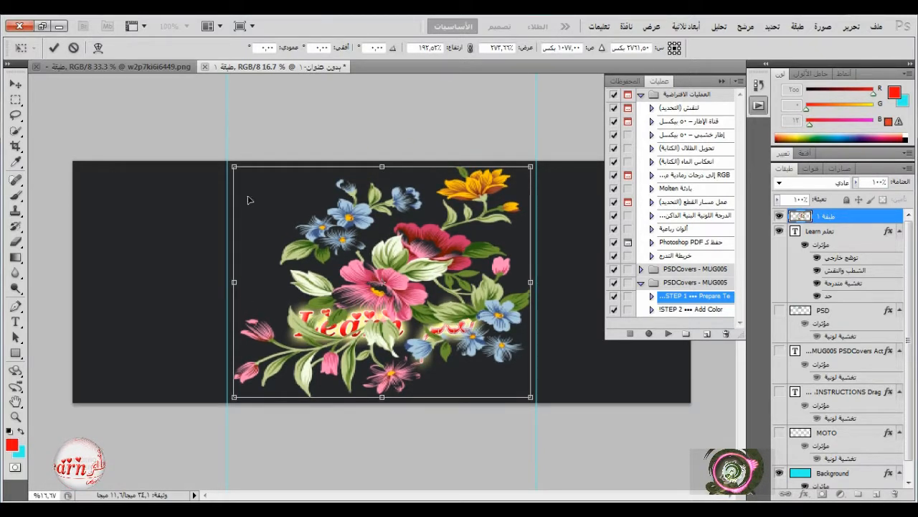
click(53, 47)
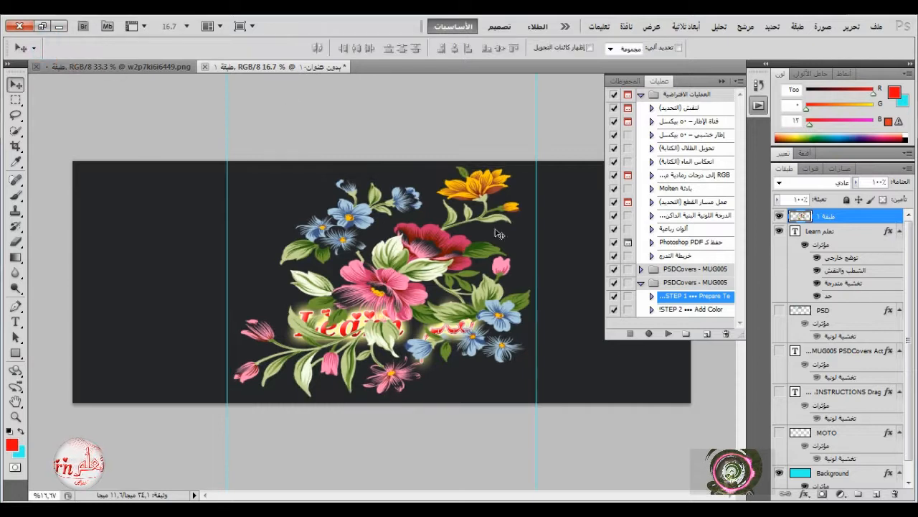
Place the text layer above the flower layer and move the text down near the lower edge of the design.
drag(870, 230, 832, 212)
drag(386, 327, 383, 366)
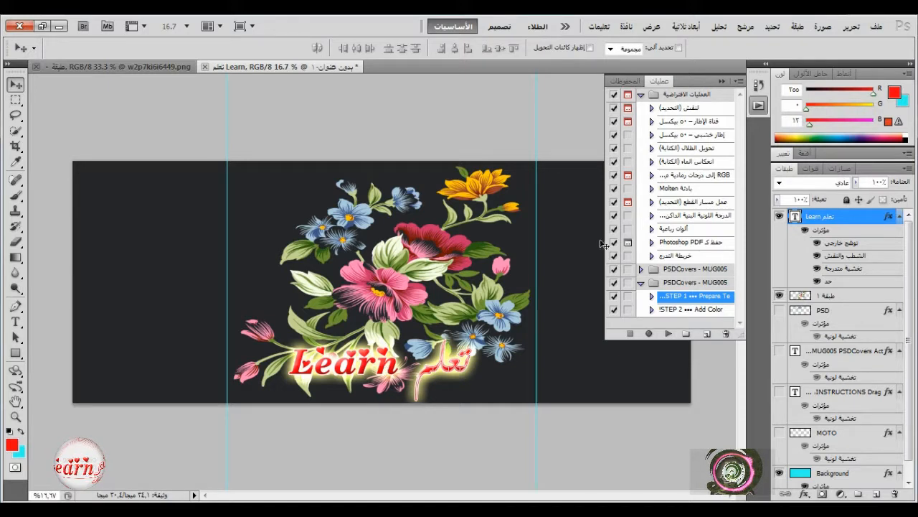
Run the "STEP 2 ••• Add Color!" action of the PSDCovers - MUG005 set to render the mug mockup.
click(687, 310)
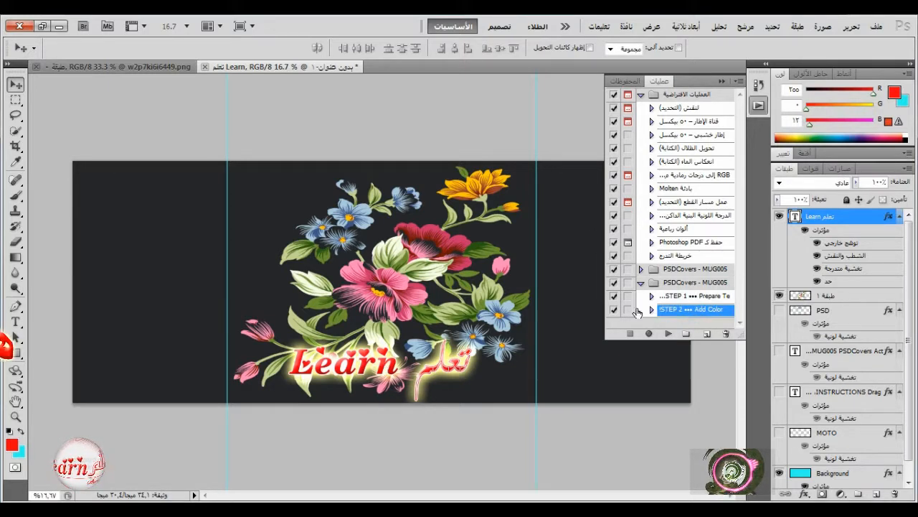
click(668, 333)
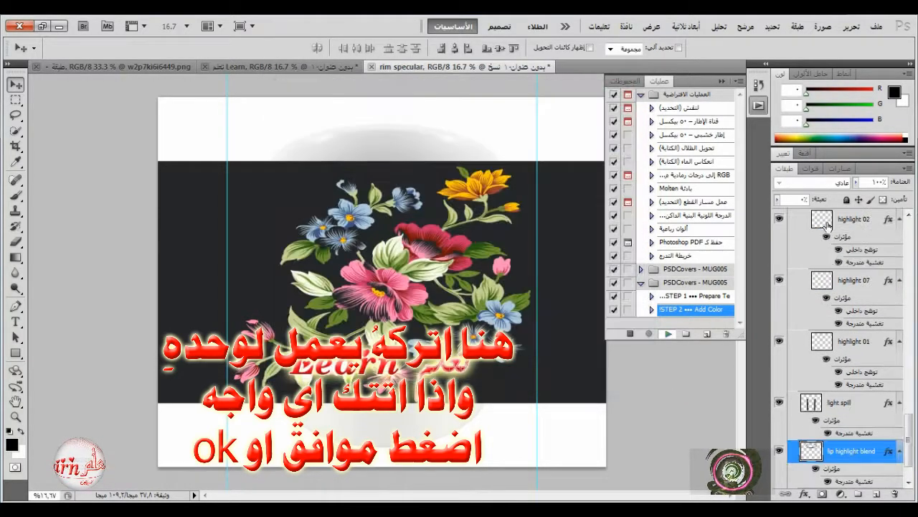
key(Return)
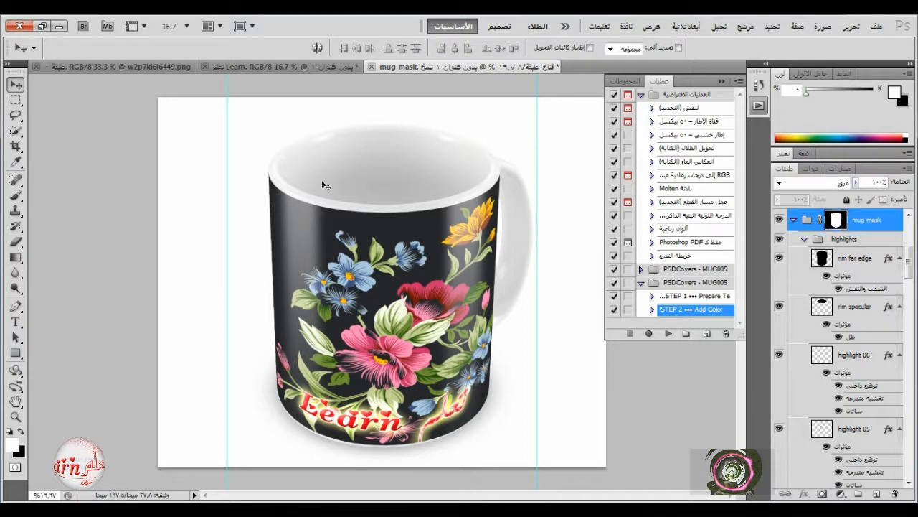
click(759, 105)
Locate the mug design layer in the rendered mockup, duplicate it and hide the original.
scroll(805, 327, down, 10)
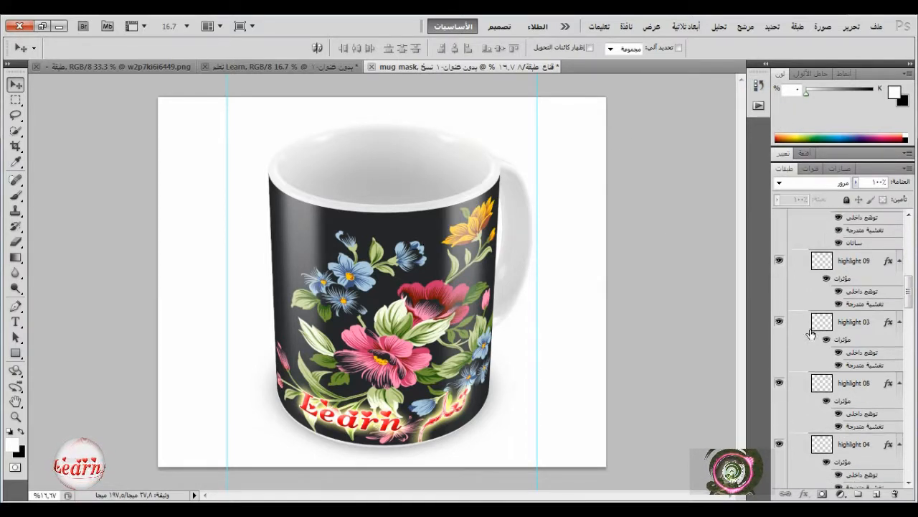
click(780, 304)
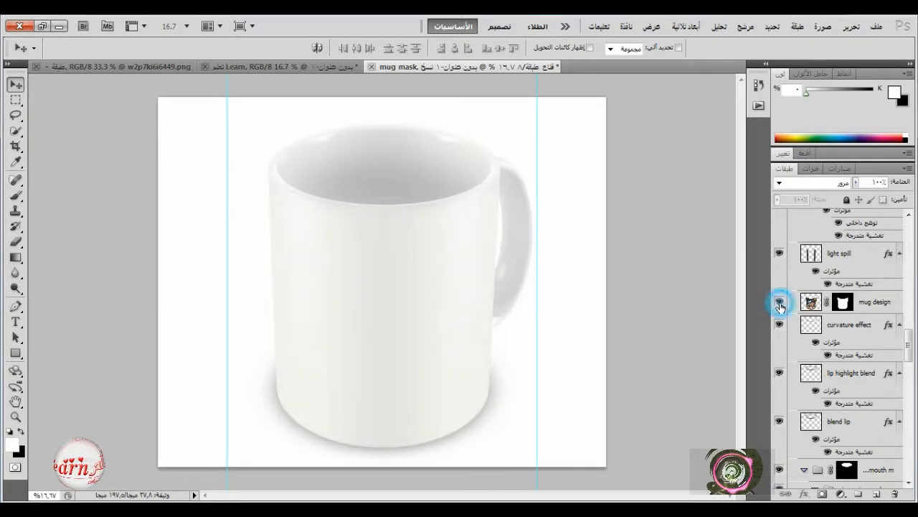
click(780, 304)
drag(873, 308, 876, 494)
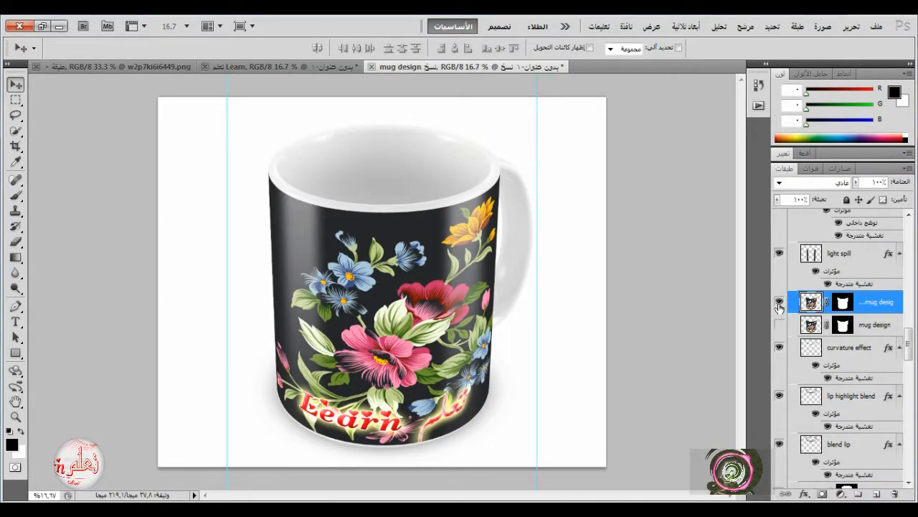
Convert the duplicated mug design layer to a smart object and open its contents for editing.
right_click(884, 305)
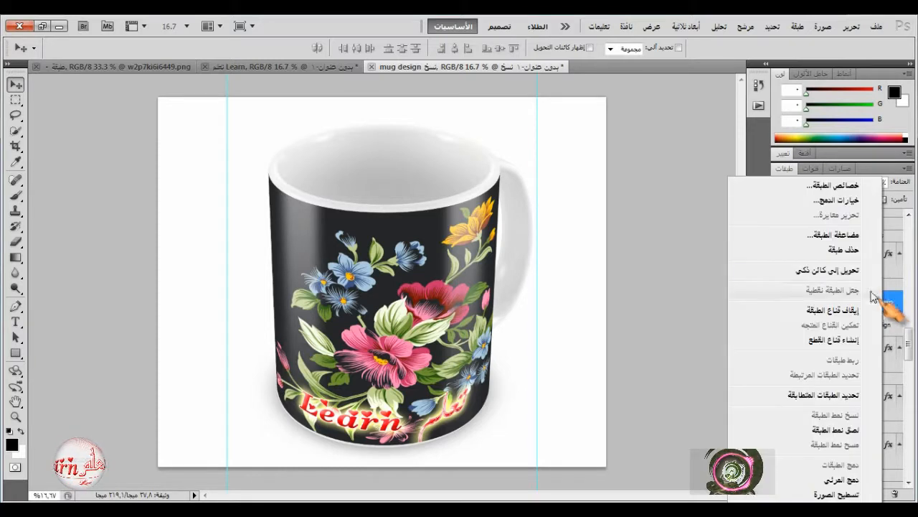
click(818, 276)
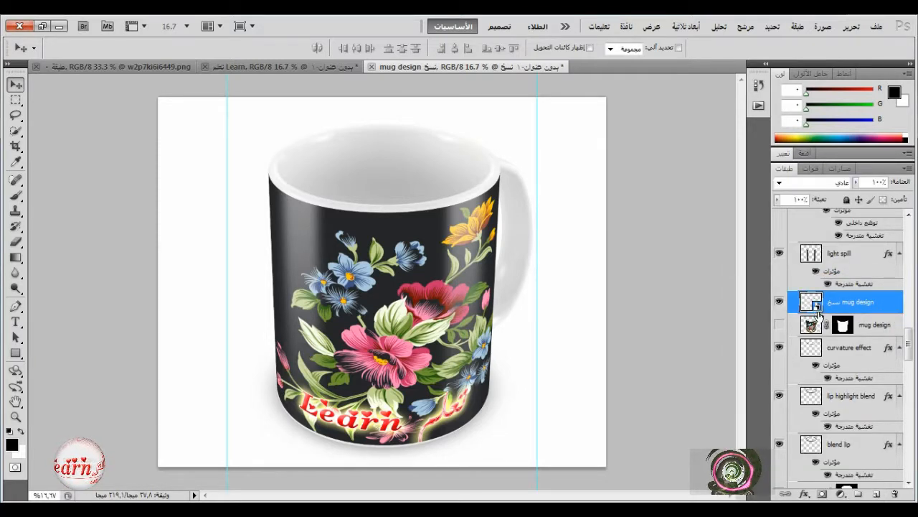
double_click(816, 307)
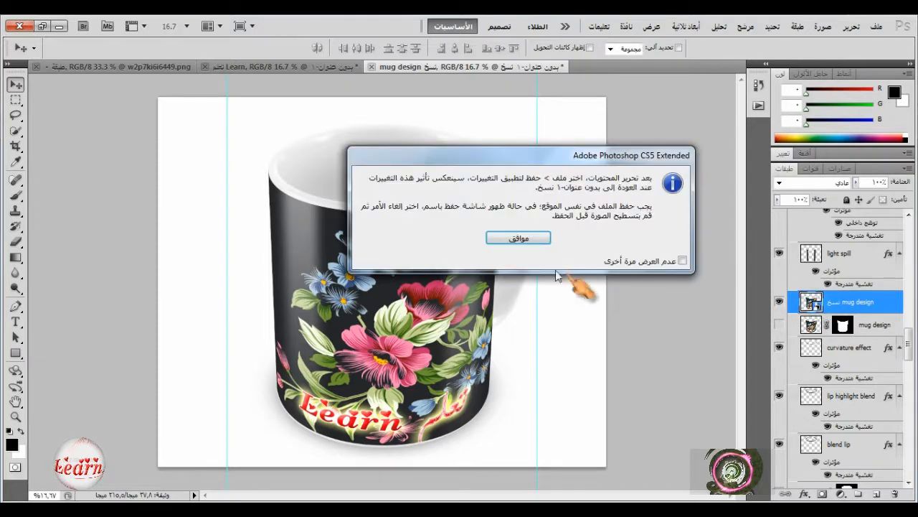
click(516, 351)
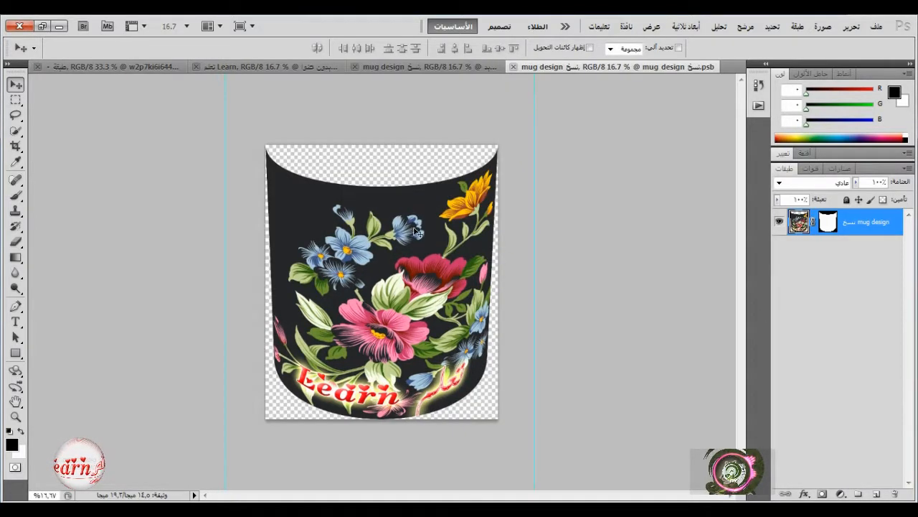
Open the rose vase image ddd32cd02fcb4f962c04efc7b1df1531 and copy it into the smart object's document above the mug design.
click(875, 27)
click(878, 55)
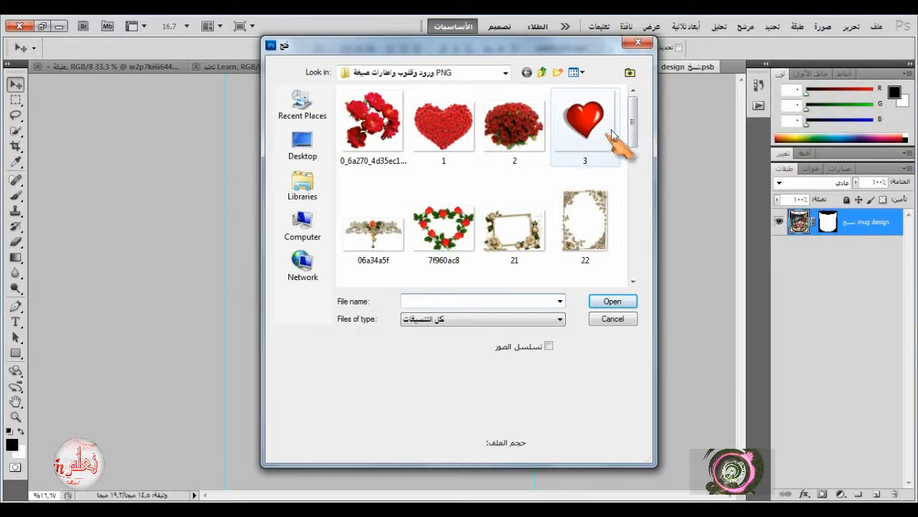
drag(632, 118, 629, 176)
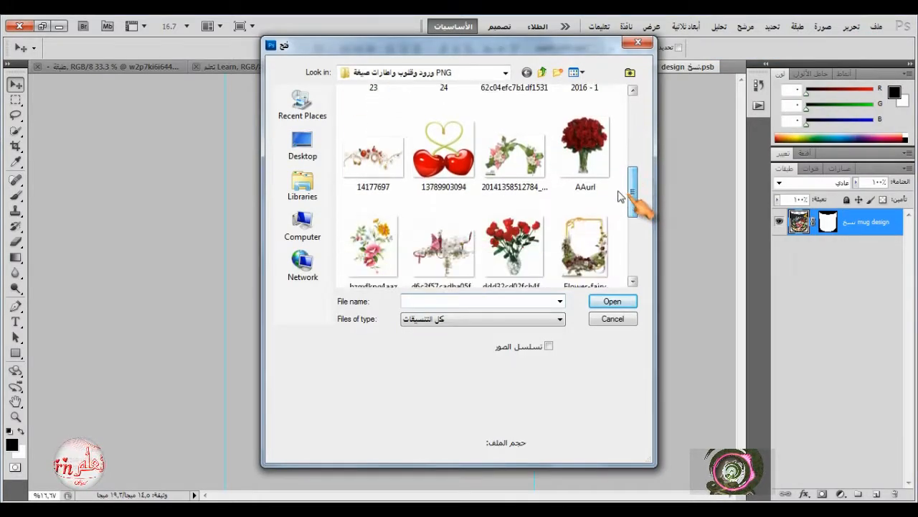
click(443, 154)
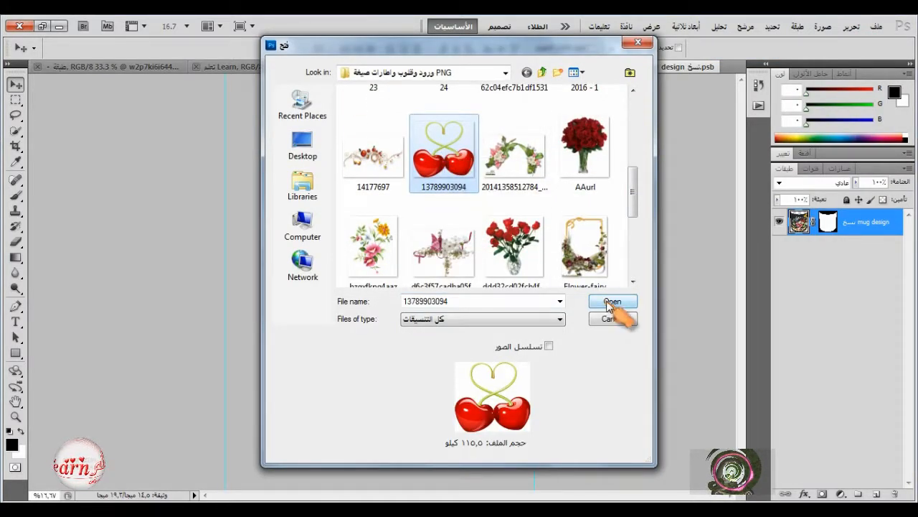
click(495, 240)
scroll(502, 215, down, 2)
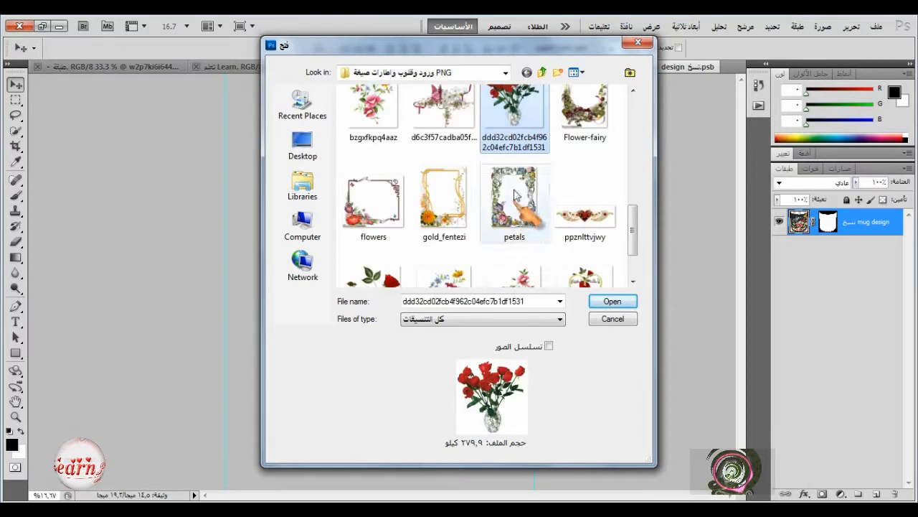
click(611, 299)
drag(396, 251, 489, 414)
Free-transform the rose vase layer to about 419% width and 428% height so it fills the mug design area.
click(851, 26)
click(718, 261)
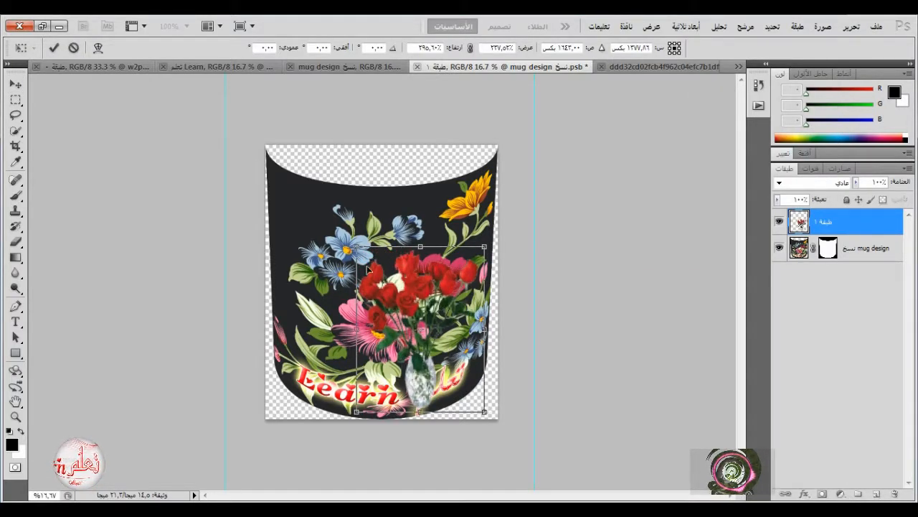
drag(353, 244, 276, 181)
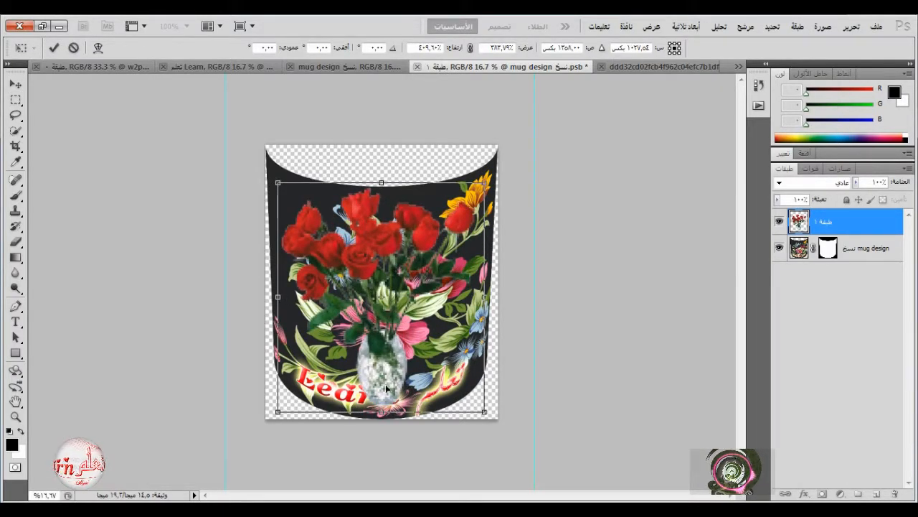
drag(478, 408, 495, 424)
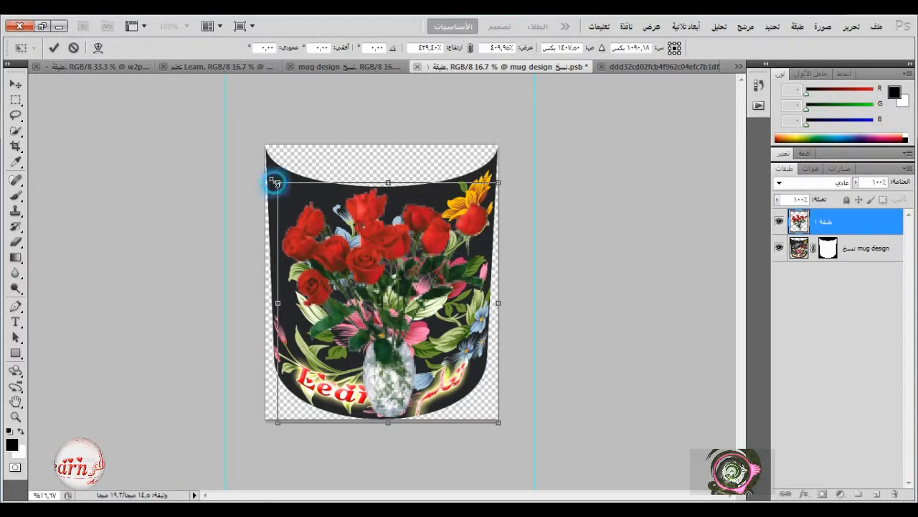
drag(276, 183, 273, 179)
drag(385, 178, 385, 183)
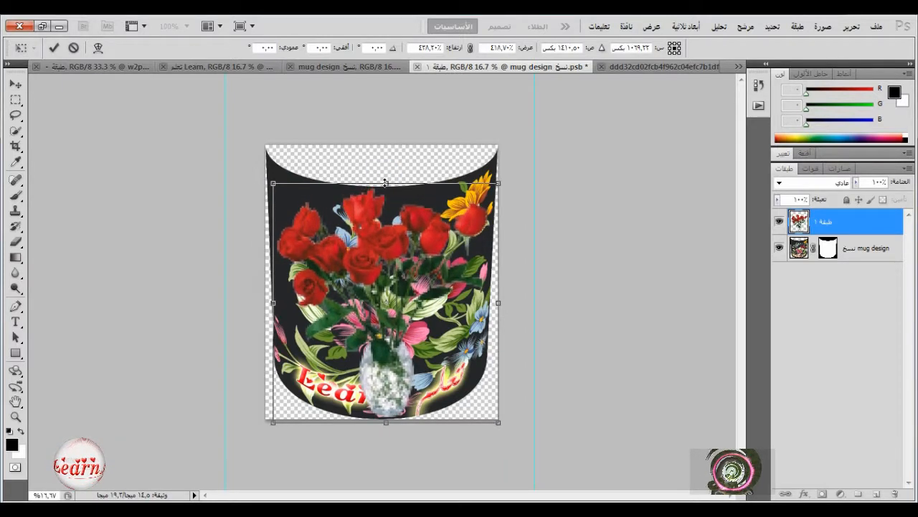
click(54, 47)
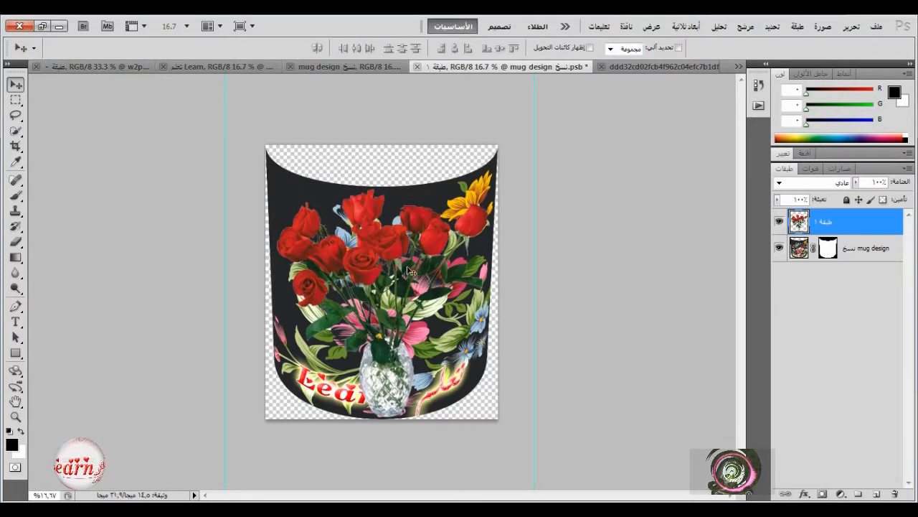
Add a new layer directly above the mug design layer and set the foreground colour to blue #0757fb.
click(854, 251)
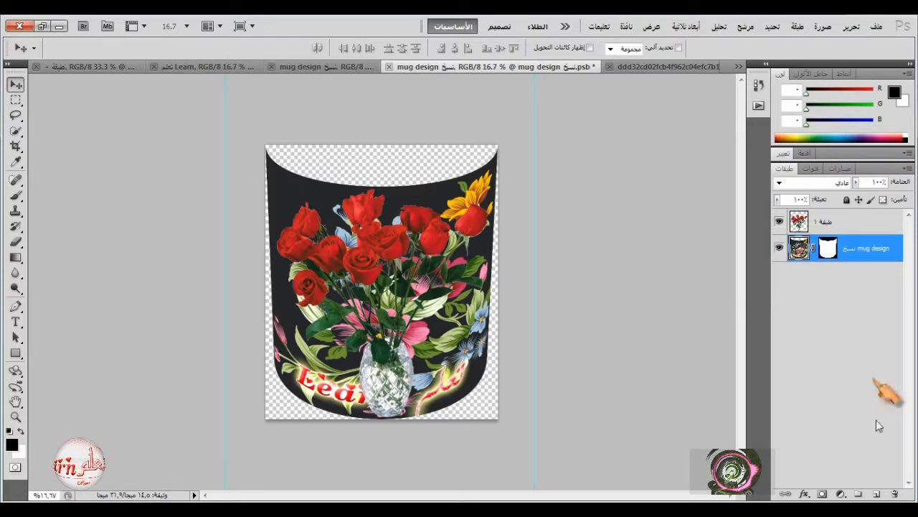
click(876, 494)
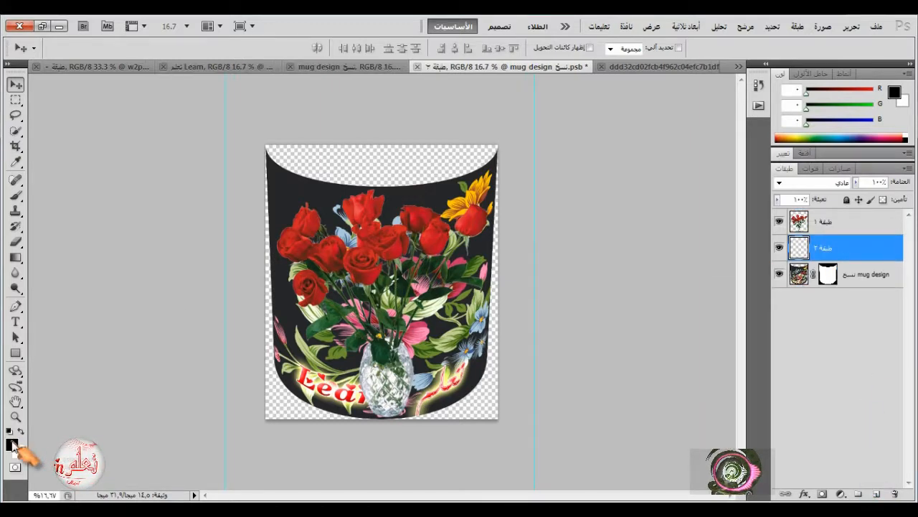
click(12, 443)
click(442, 198)
click(624, 135)
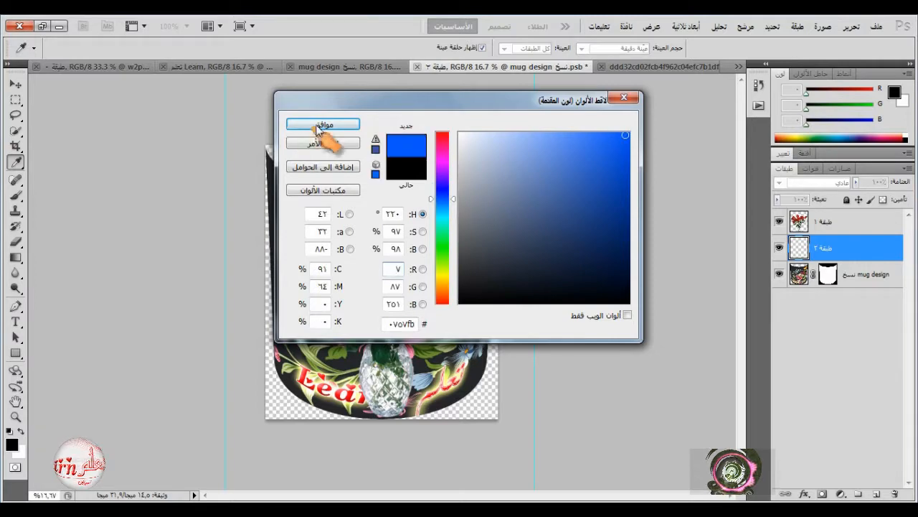
click(317, 126)
Set the background colour to a bright sky blue.
click(19, 451)
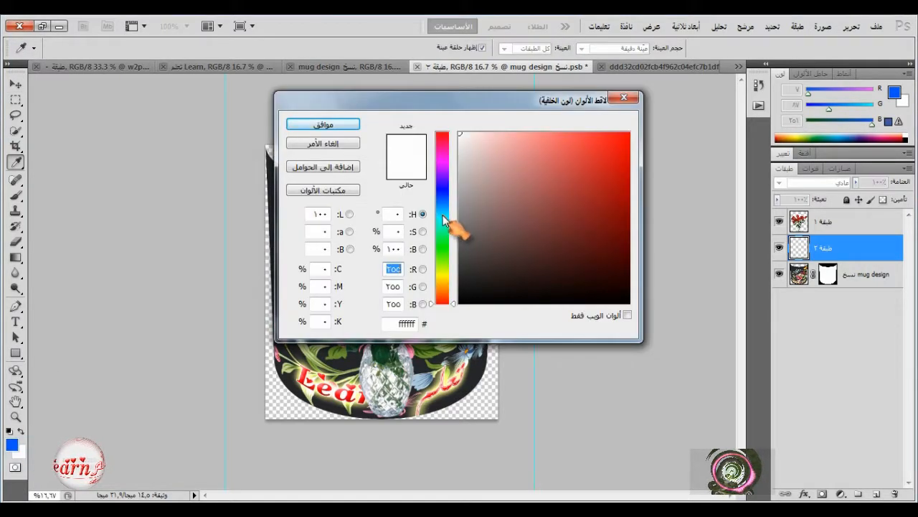
click(443, 215)
click(625, 135)
click(324, 125)
Fill the new layer with a reversed radial gradient of the two blues, from the middle of the design to its upper-right corner.
click(16, 257)
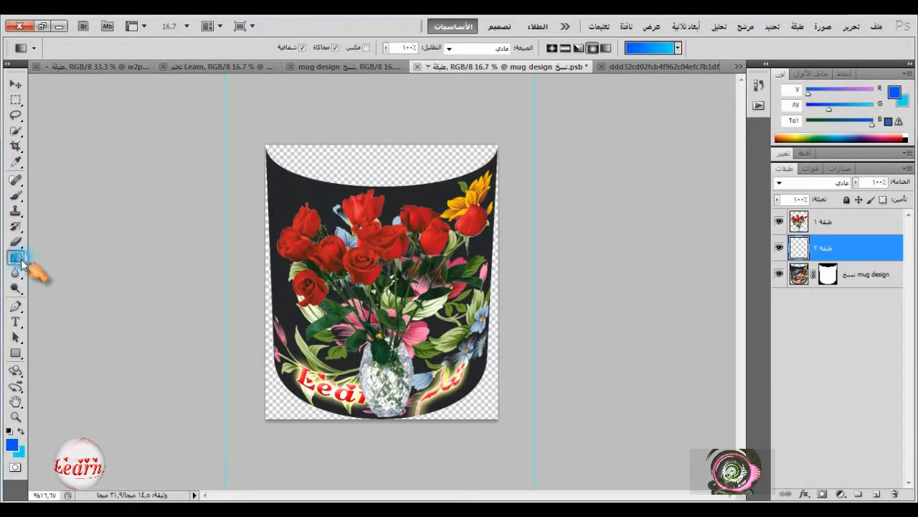
click(593, 48)
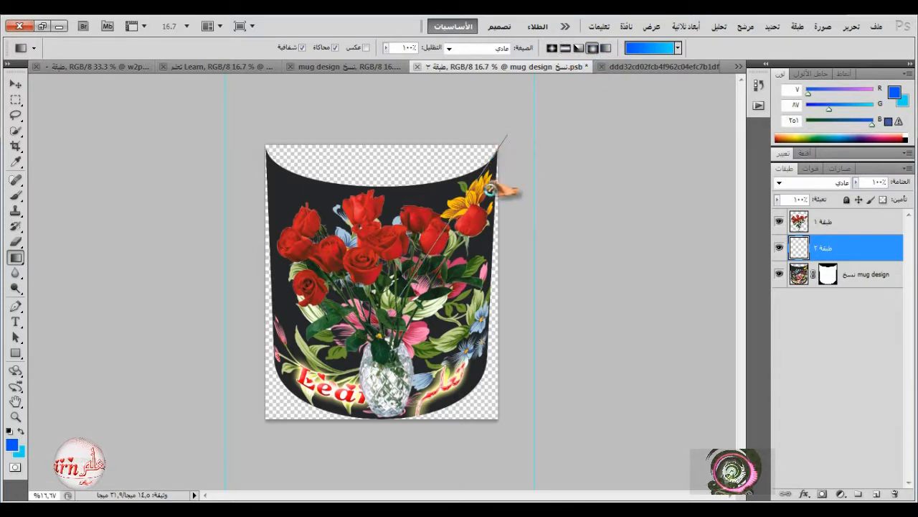
drag(490, 188, 507, 135)
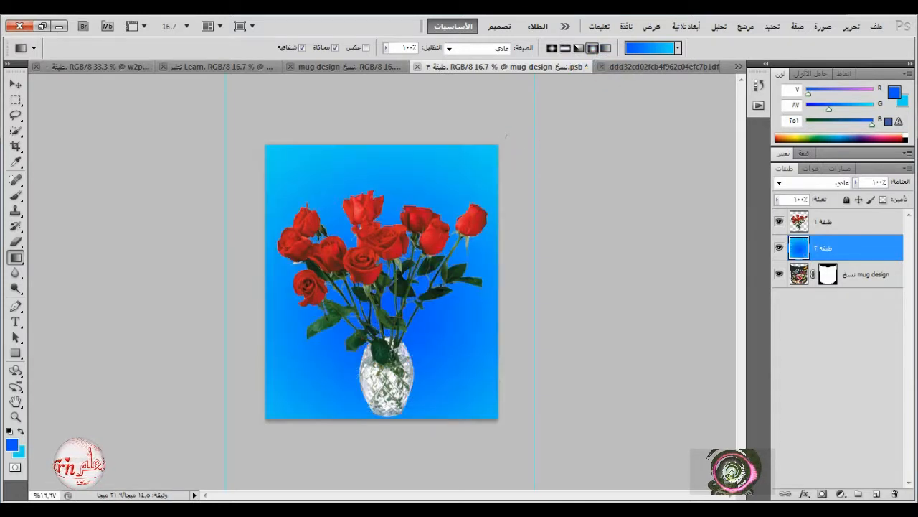
click(367, 47)
drag(380, 309, 494, 146)
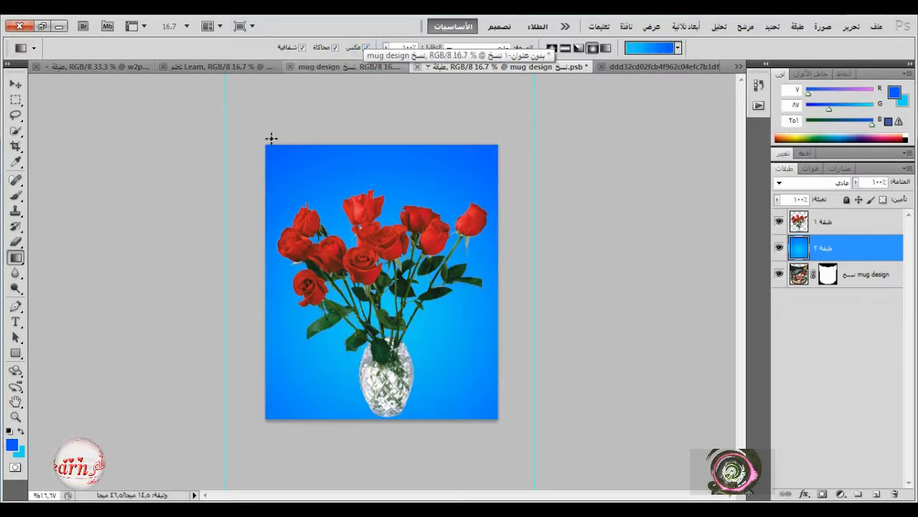
Mask the gradient layer with the outline of the mug design's mask, and add a layer mask to the rose layer.
ctrl+click(828, 273)
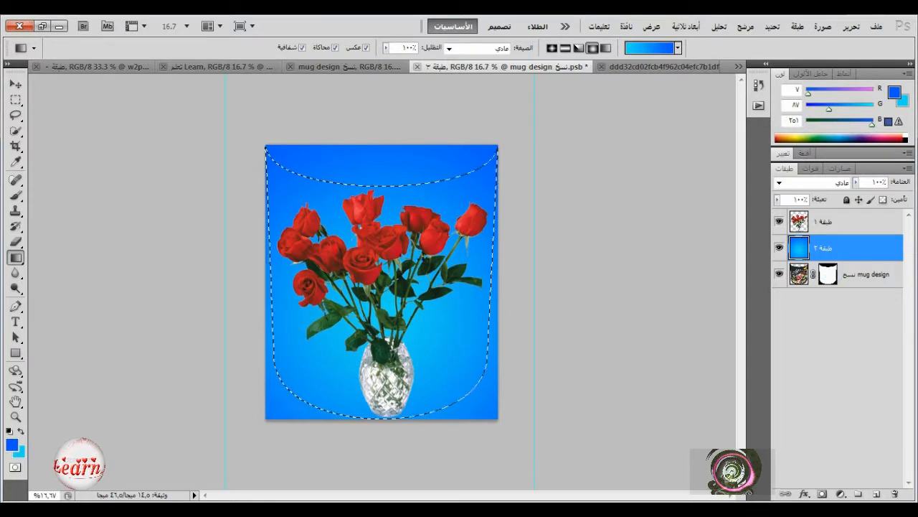
click(822, 494)
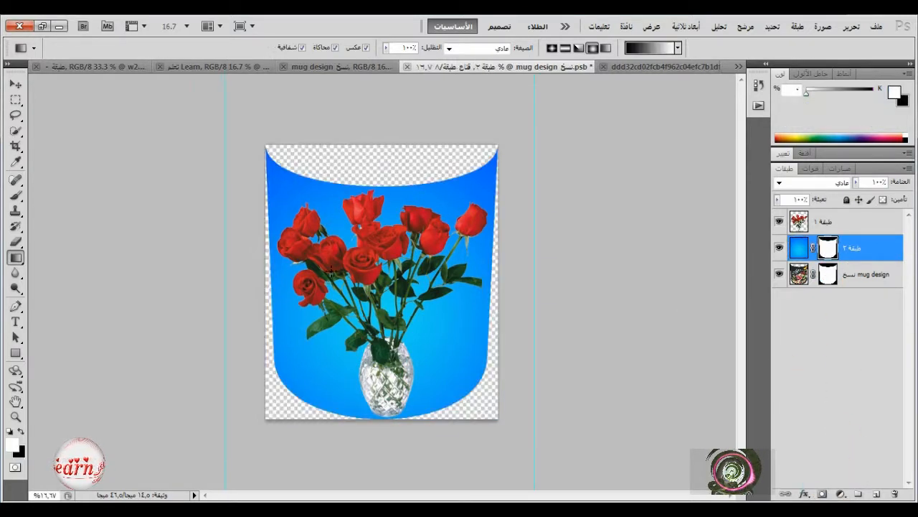
click(803, 223)
click(822, 495)
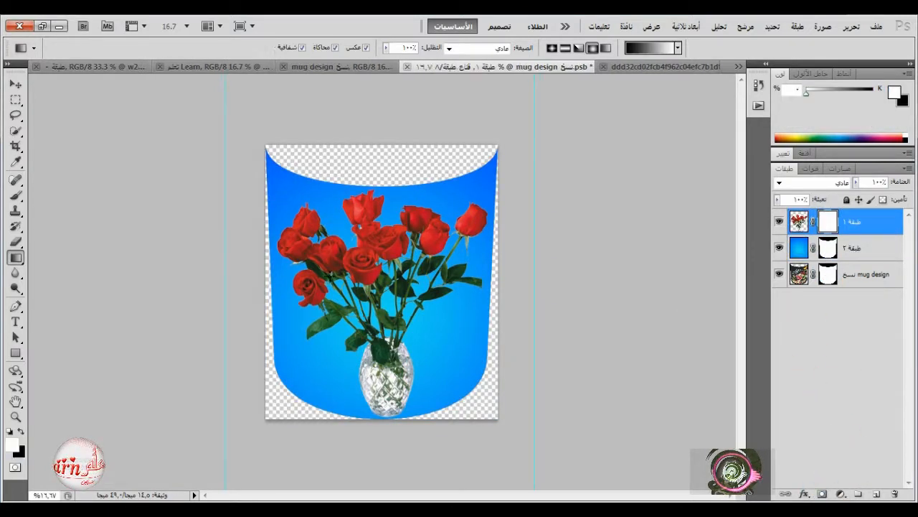
click(16, 84)
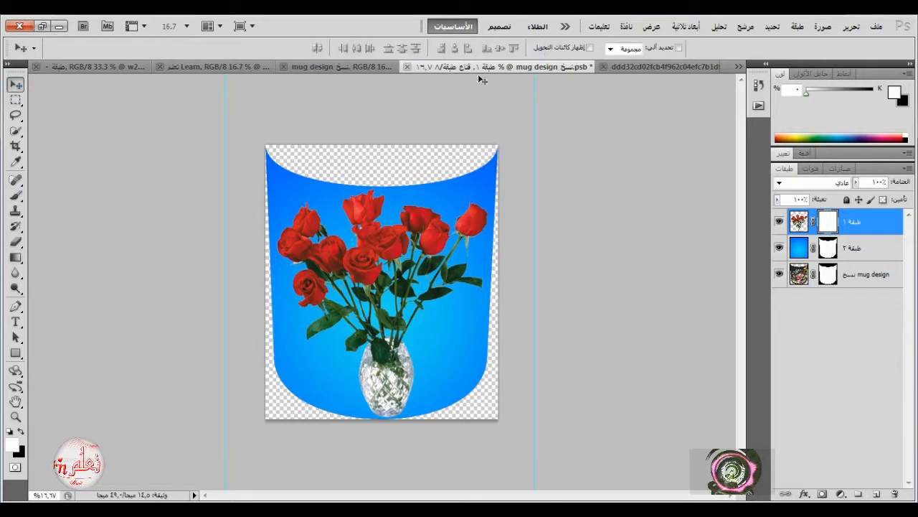
Save and close the smart object's contents, check the updated mug mockup and return to the flat template document.
click(406, 68)
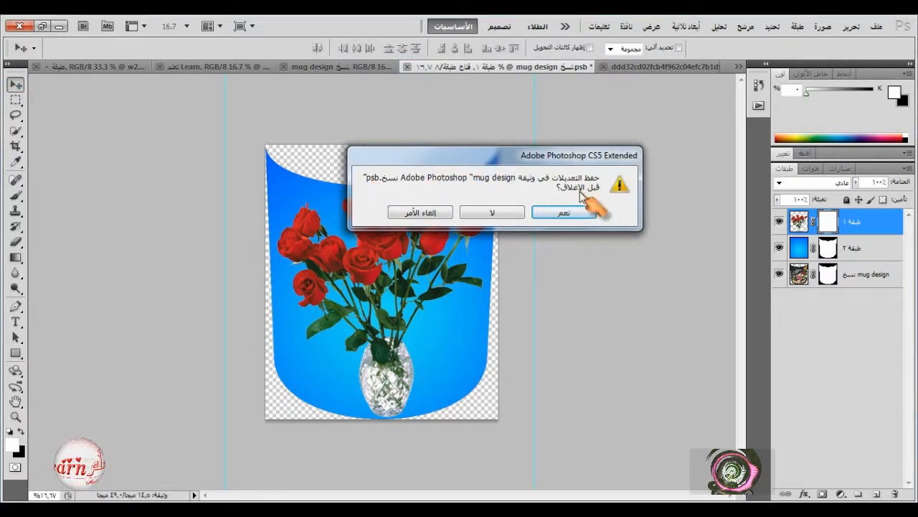
click(571, 212)
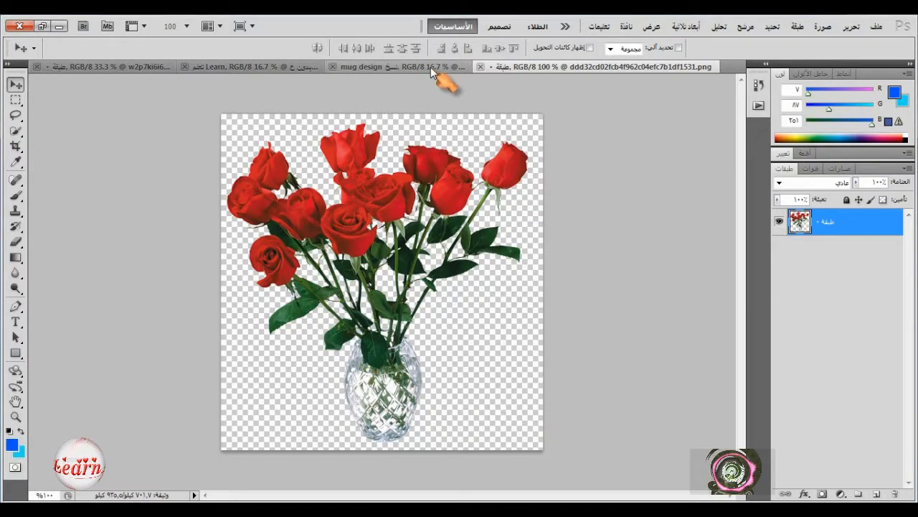
click(430, 66)
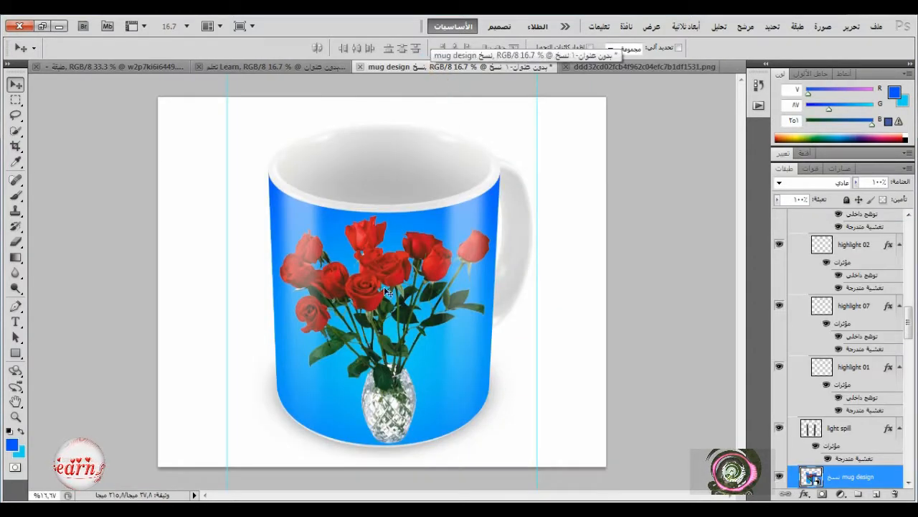
click(327, 67)
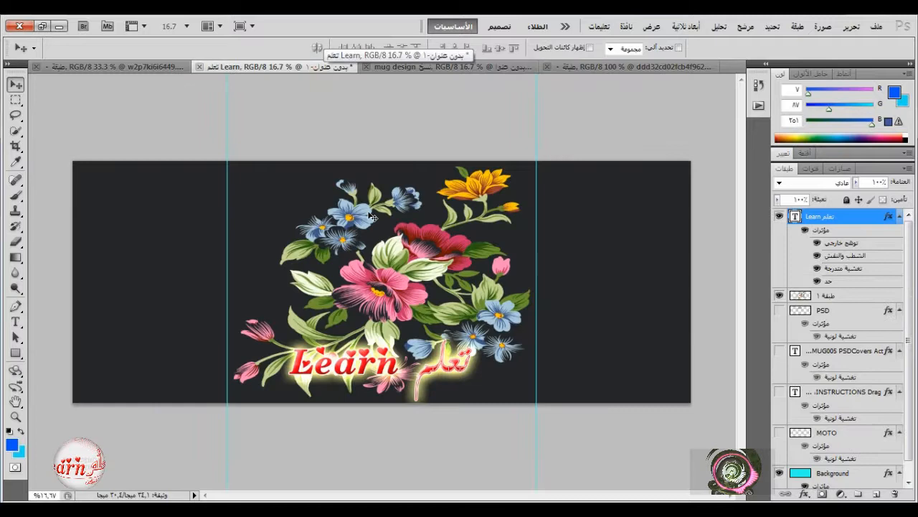
Open the contents of the mug mockup's design smart object and delete the rose bouquet layer.
click(430, 70)
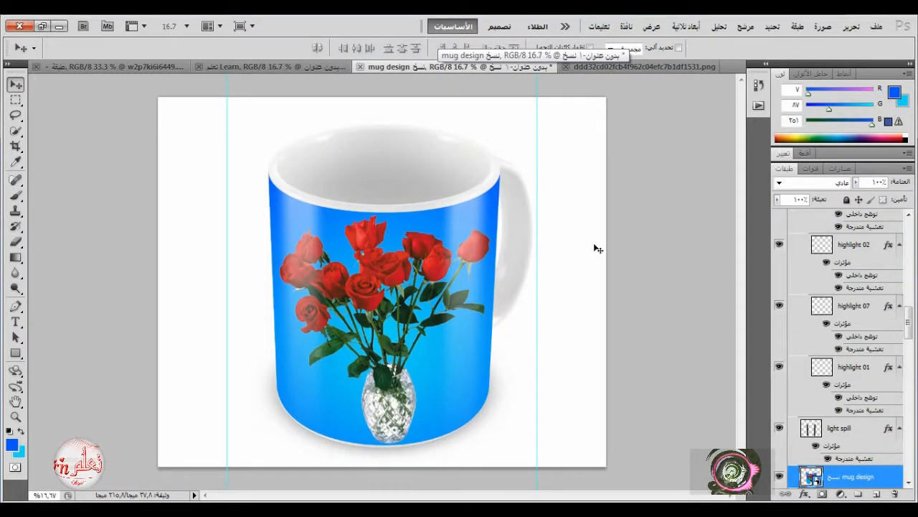
click(758, 85)
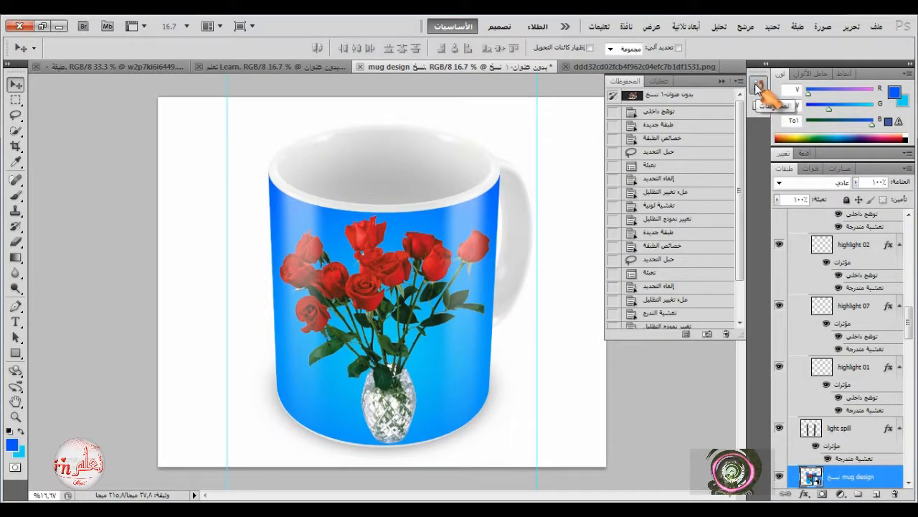
click(758, 84)
scroll(861, 431, down, 4)
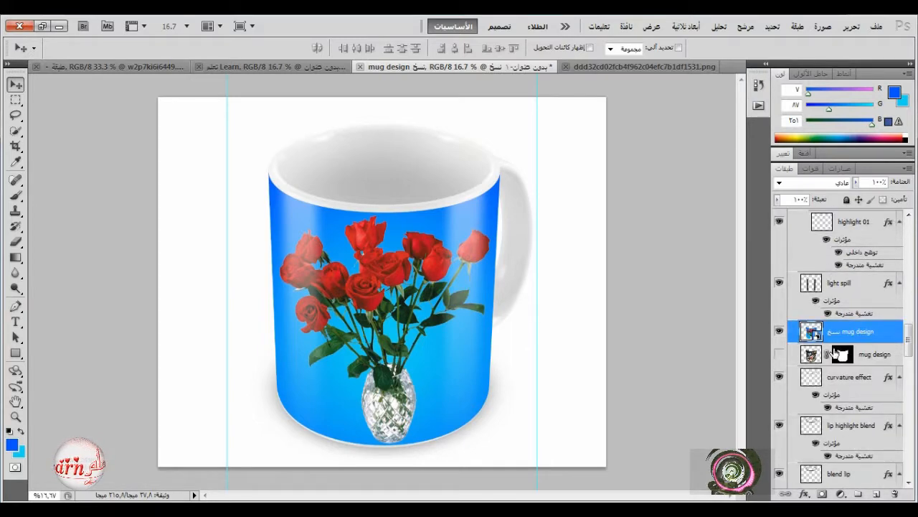
double_click(813, 332)
click(524, 240)
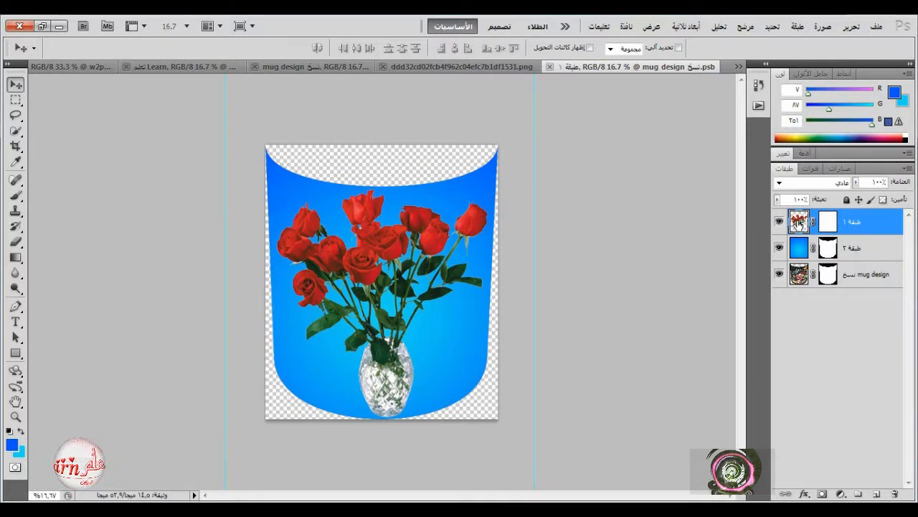
key(Delete)
click(876, 26)
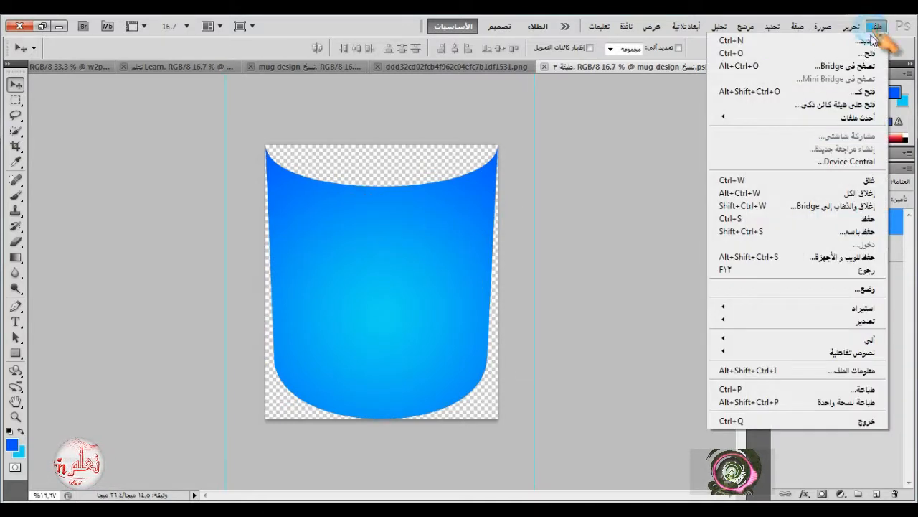
click(865, 53)
drag(635, 132, 638, 191)
click(446, 202)
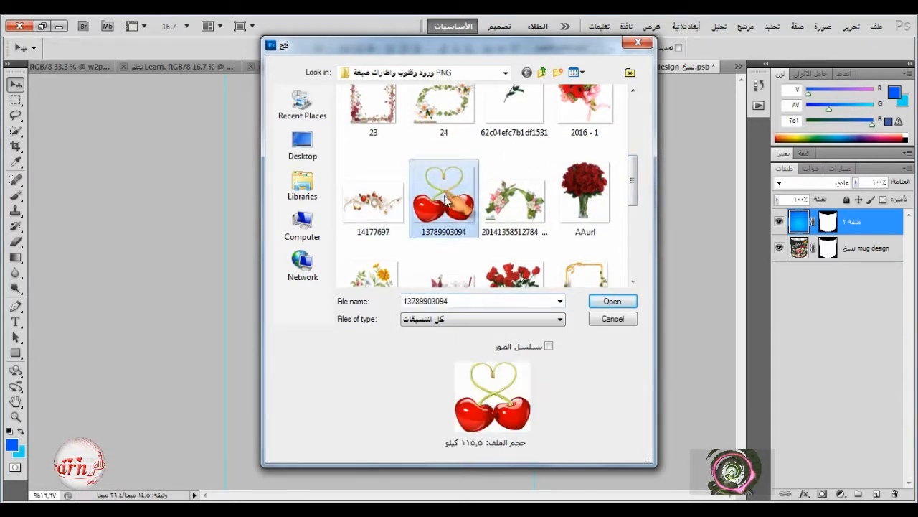
click(622, 304)
drag(452, 260, 391, 260)
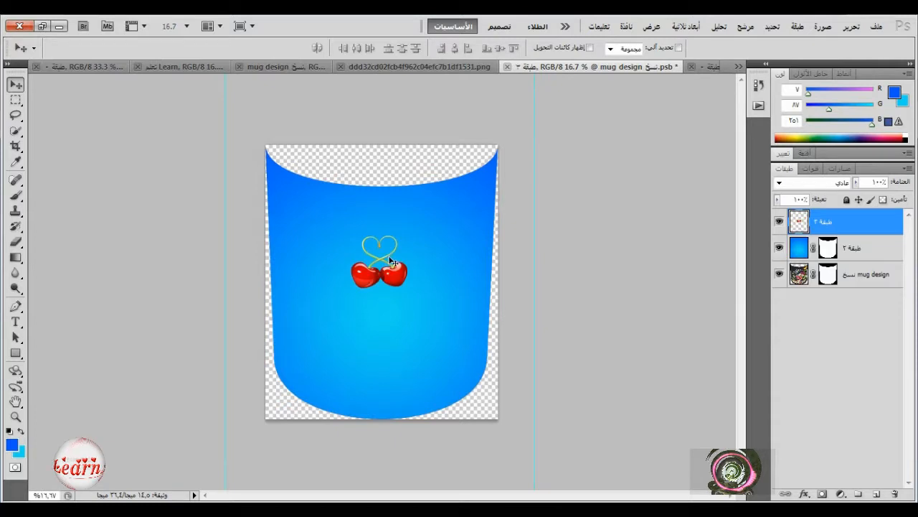
Enlarge the cherries with Free Transform so they span nearly the whole width and height of the mug design.
click(851, 26)
click(672, 269)
drag(351, 294, 281, 387)
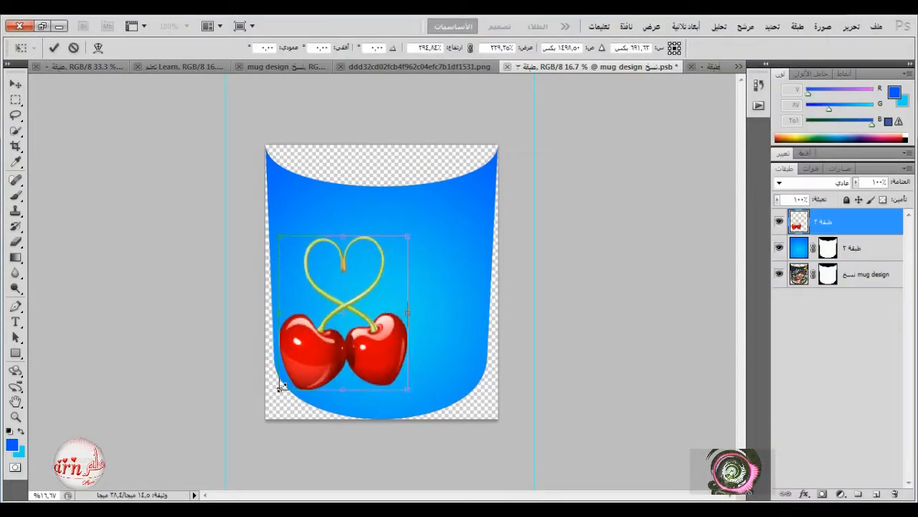
drag(409, 239, 489, 184)
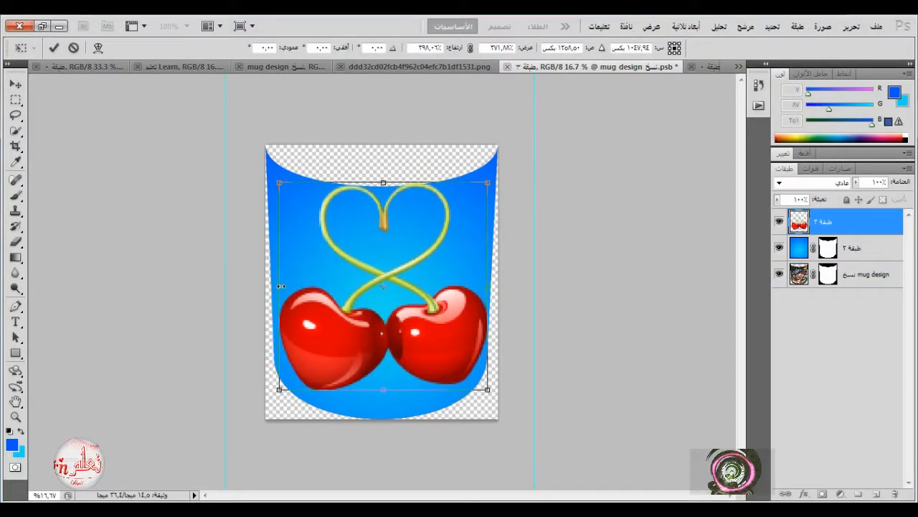
drag(280, 286, 276, 284)
drag(374, 386, 383, 396)
drag(380, 180, 383, 185)
click(54, 48)
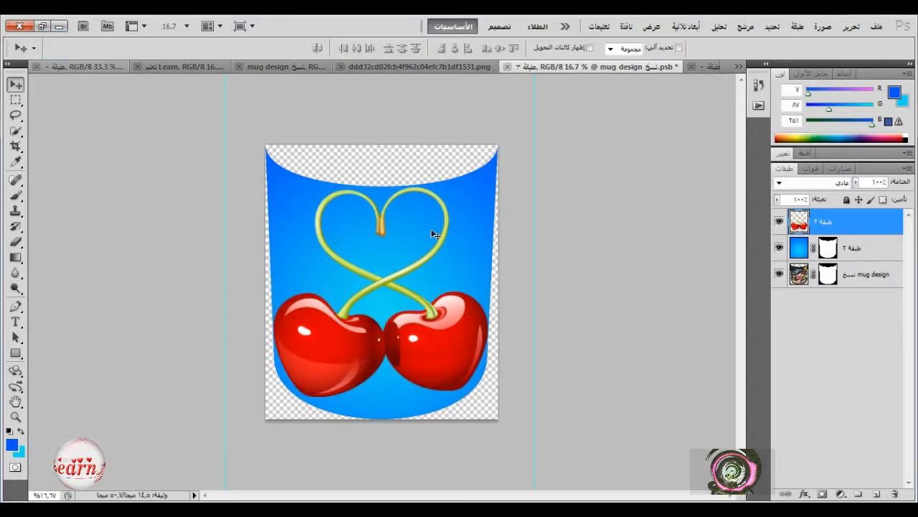
Open the red heart picture 1 and copy it into the mug design directly above the blue gradient layer.
click(843, 249)
click(781, 249)
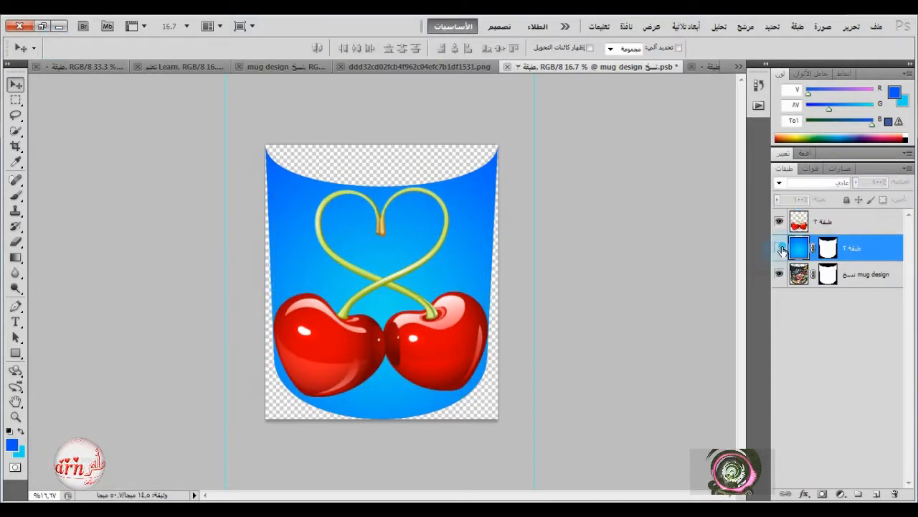
click(780, 248)
click(780, 248)
click(781, 248)
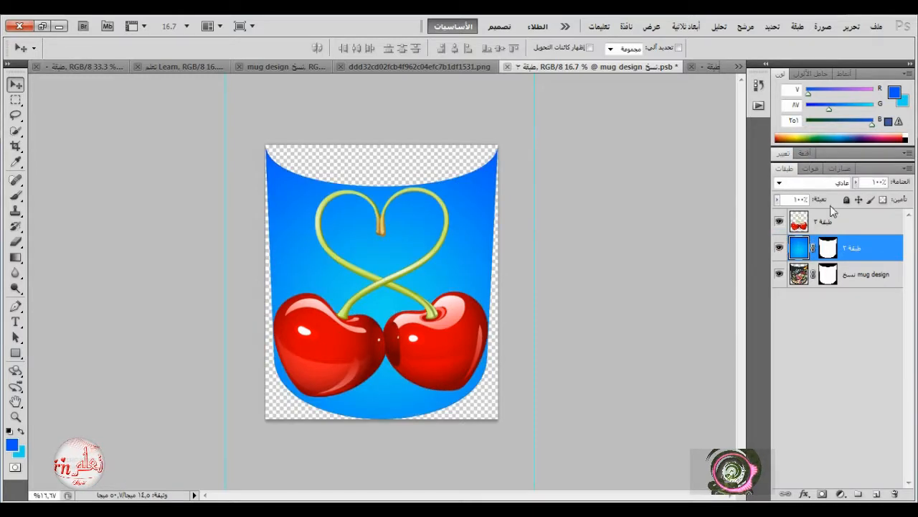
click(876, 26)
click(865, 51)
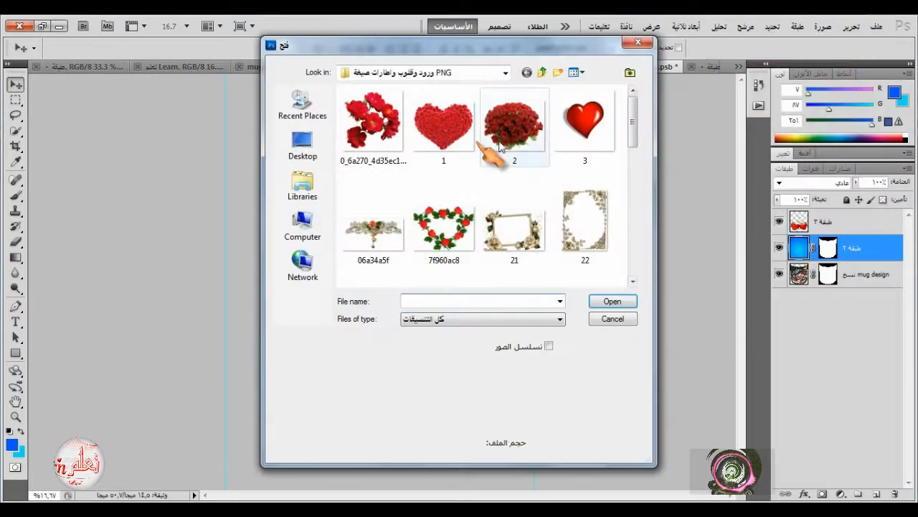
click(454, 137)
click(612, 302)
drag(427, 267, 146, 457)
Enlarge the red hearts with Free Transform to about 1397% wide and 1405% high so they fill the design behind the cherries.
click(851, 26)
click(717, 279)
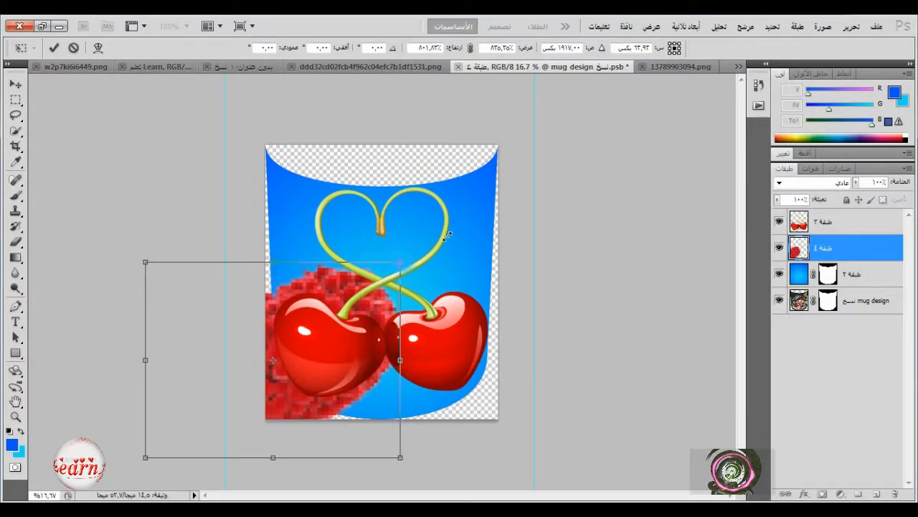
drag(447, 236, 603, 121)
drag(394, 256, 397, 270)
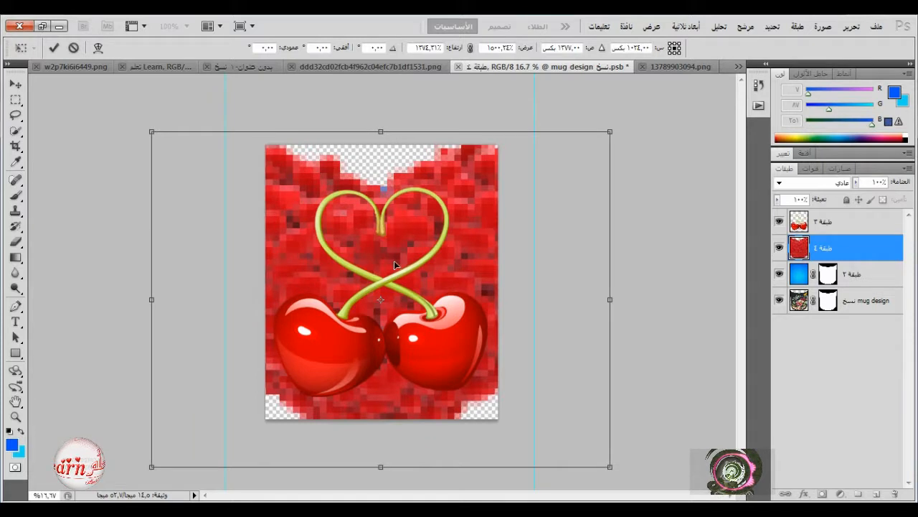
drag(151, 299, 173, 299)
mouse_move(611, 298)
mouse_down()
mouse_move(568, 302)
mouse_move(601, 302)
mouse_up()
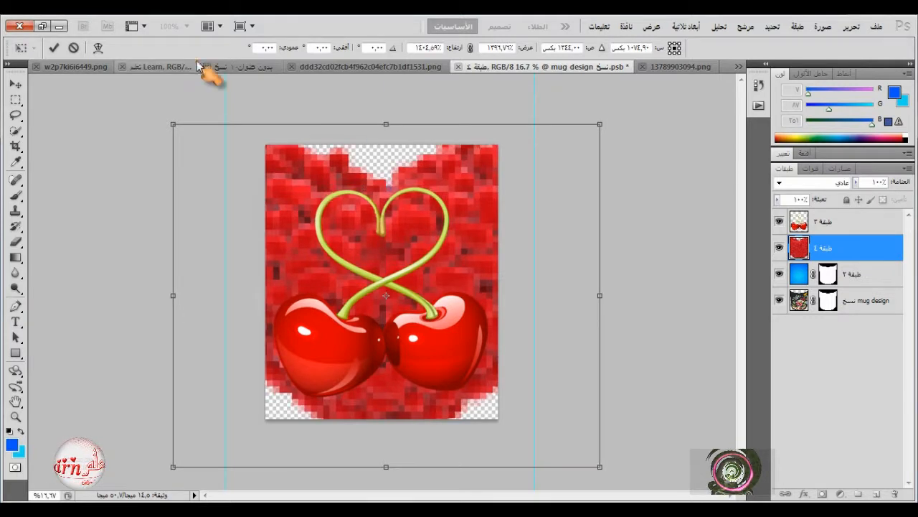
click(54, 48)
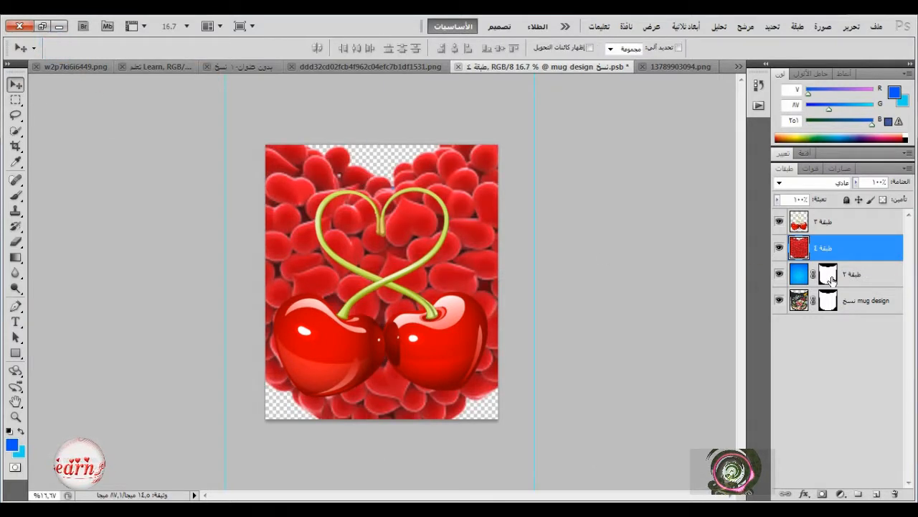
Mask the hearts layer with the outline of the mug design's mask, and save and close the smart object's contents.
ctrl+click(828, 301)
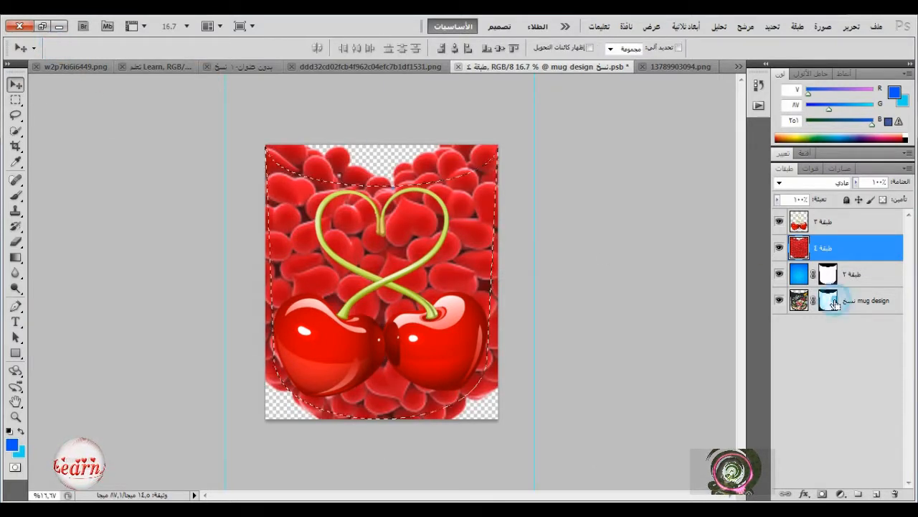
click(822, 494)
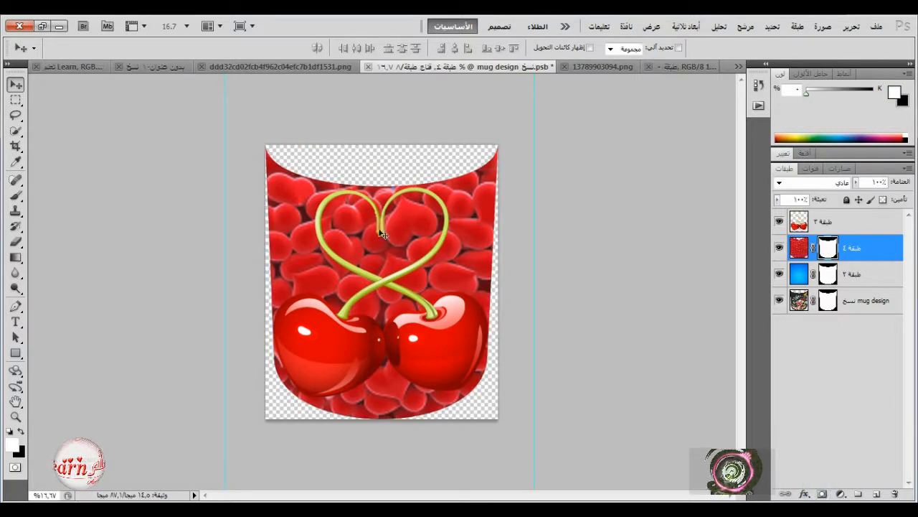
click(368, 67)
click(564, 214)
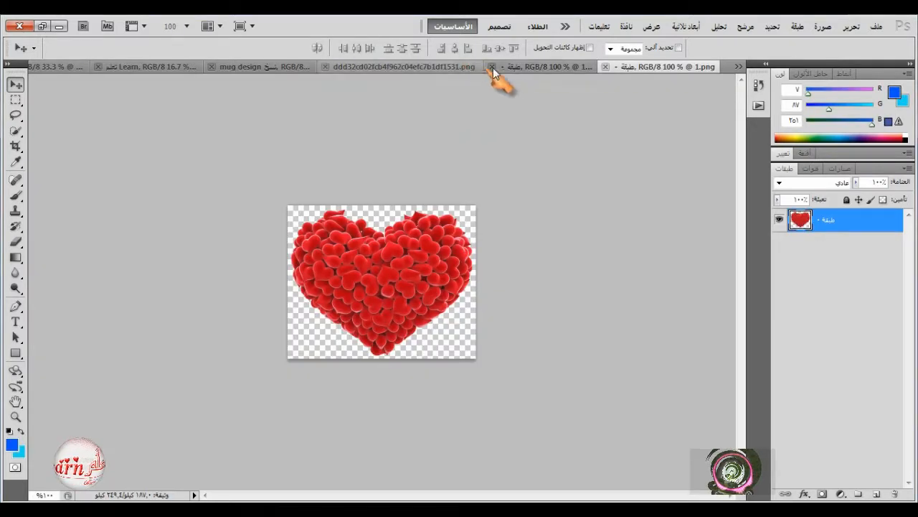
Return to the mug mockup document and hide its background layer.
click(512, 68)
click(451, 68)
click(278, 67)
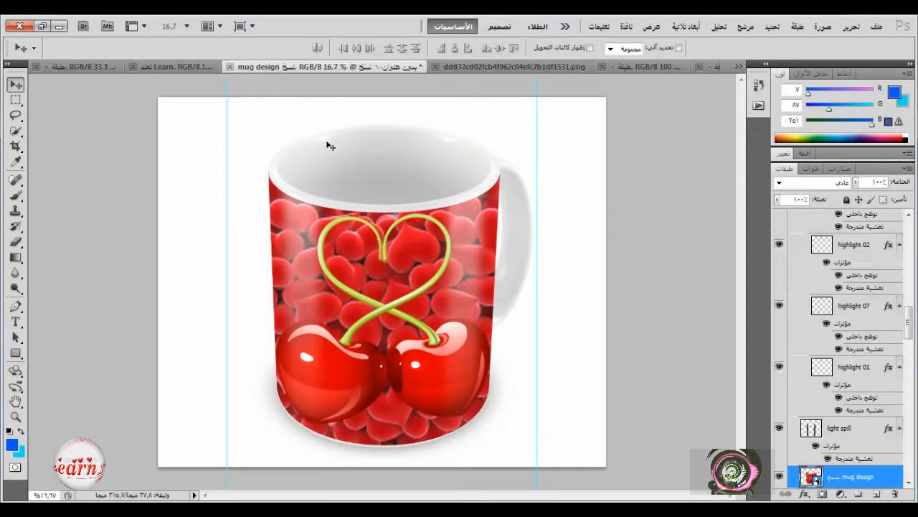
scroll(798, 429, down, 10)
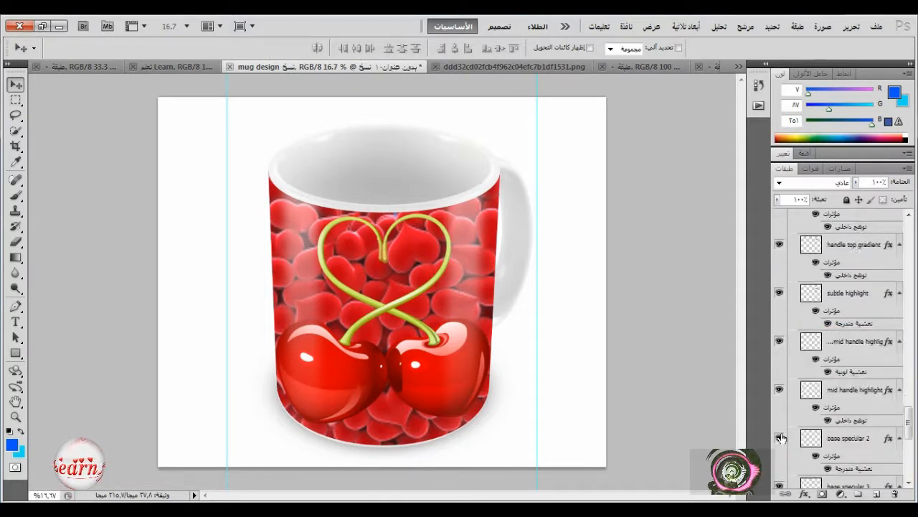
click(779, 453)
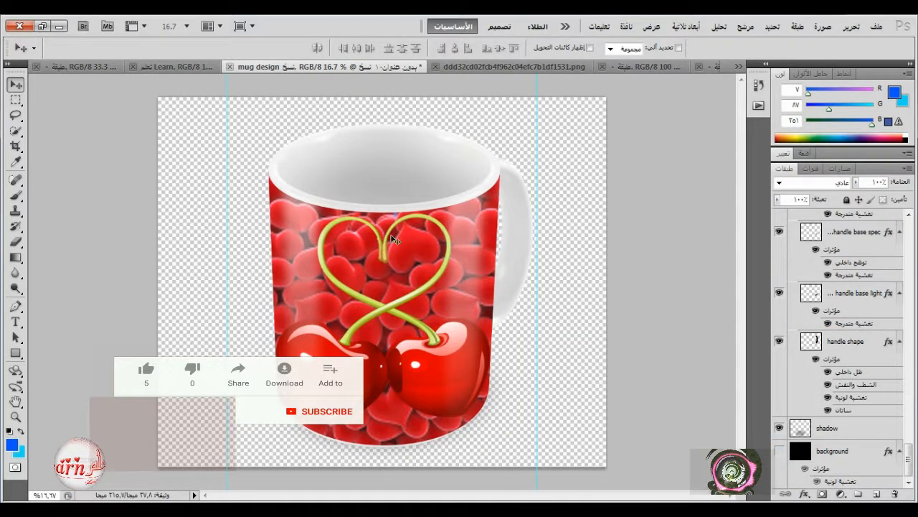
Preview the flat template's floral design with its Background layer hidden and shown.
click(188, 67)
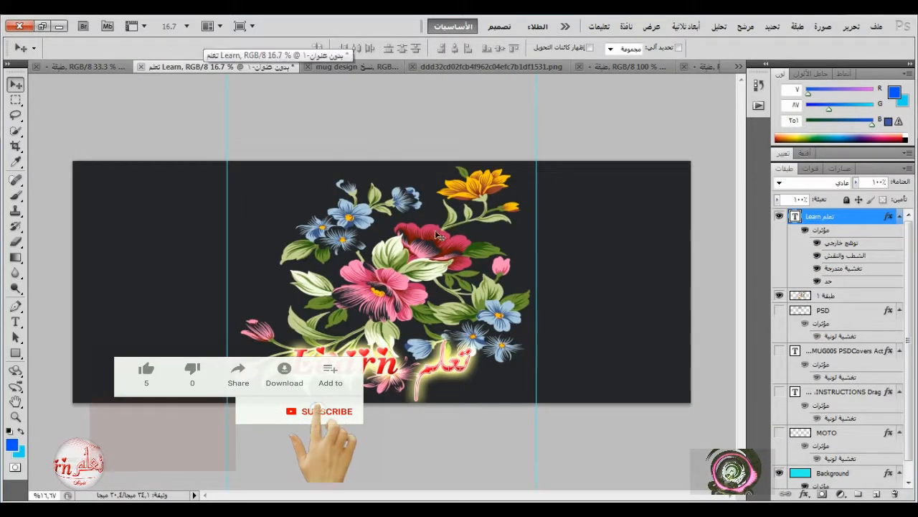
click(780, 455)
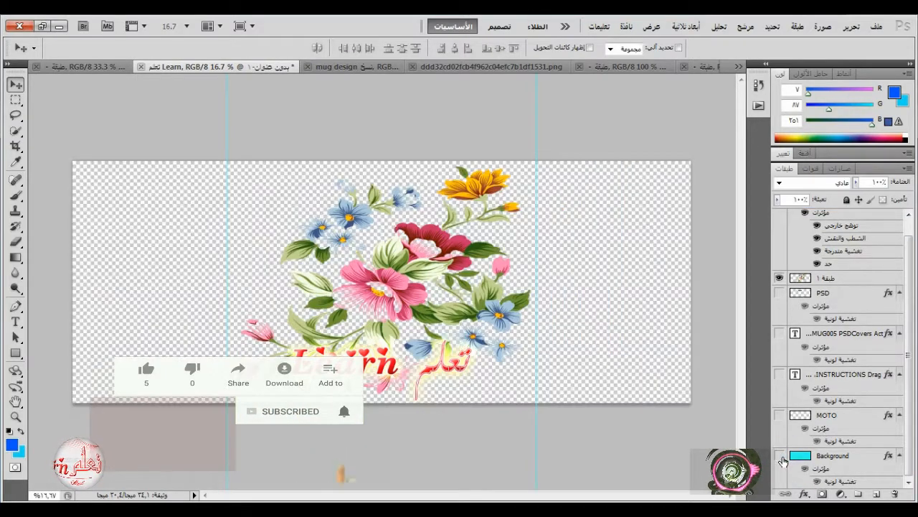
click(780, 456)
click(780, 457)
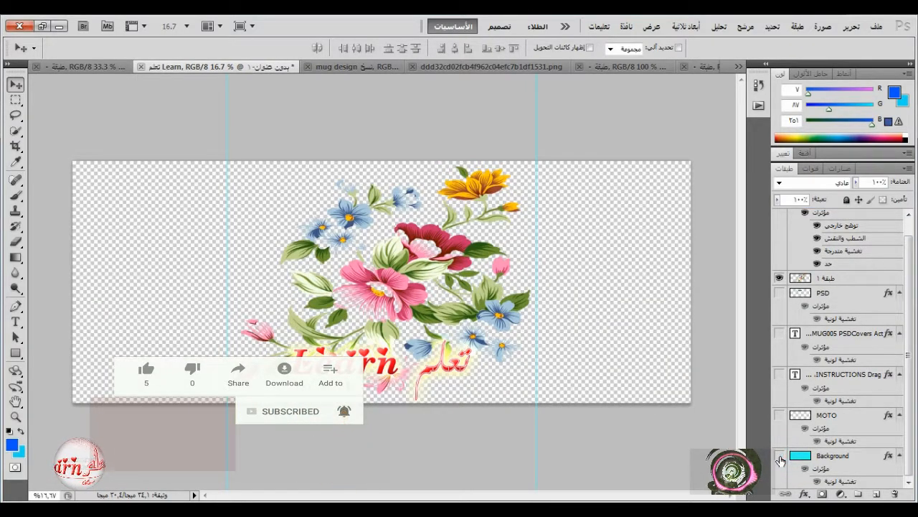
click(780, 456)
Close the rose bouquet, cherries and hearts picture documents, and return to the mug mockup.
click(520, 68)
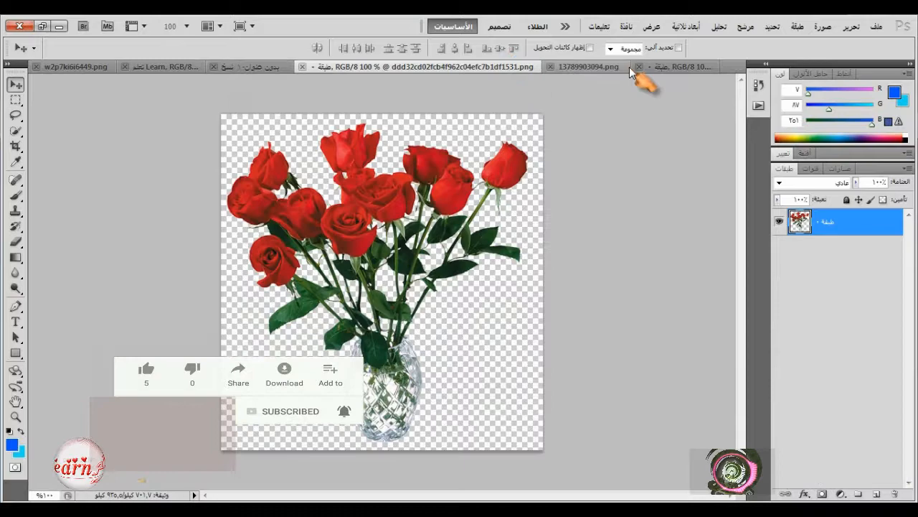
click(308, 67)
click(416, 67)
click(529, 67)
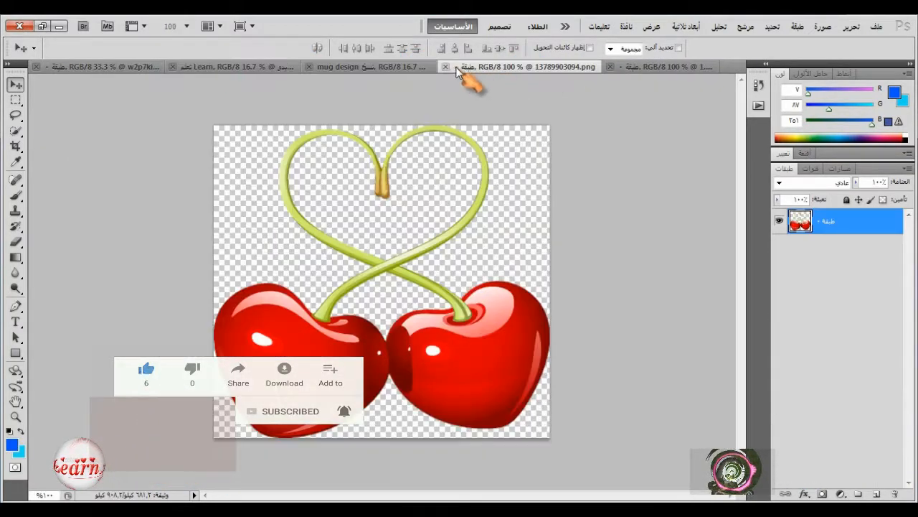
click(456, 67)
click(594, 68)
click(576, 67)
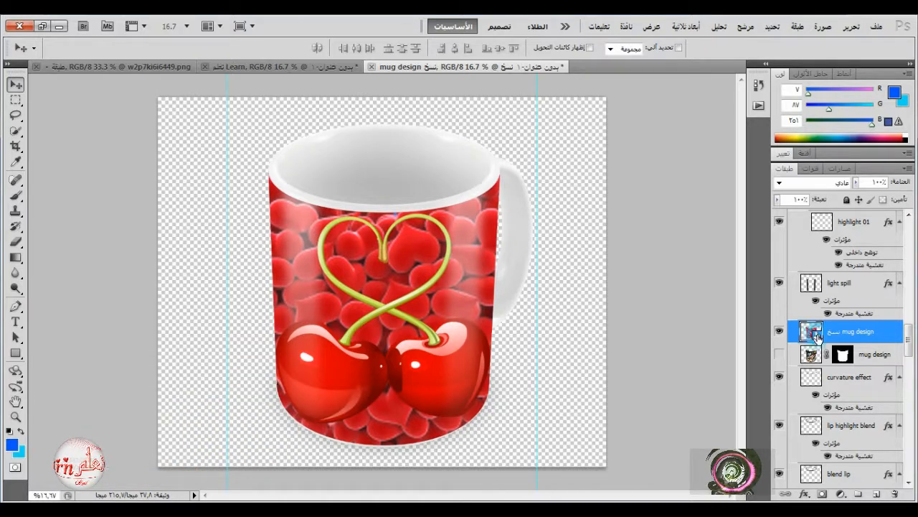
Open the mug design smart object's contents, and open the photo at_the_beach_30_by_sd_stock from Windows Photo Viewer in Photoshop.
double_click(811, 332)
click(528, 241)
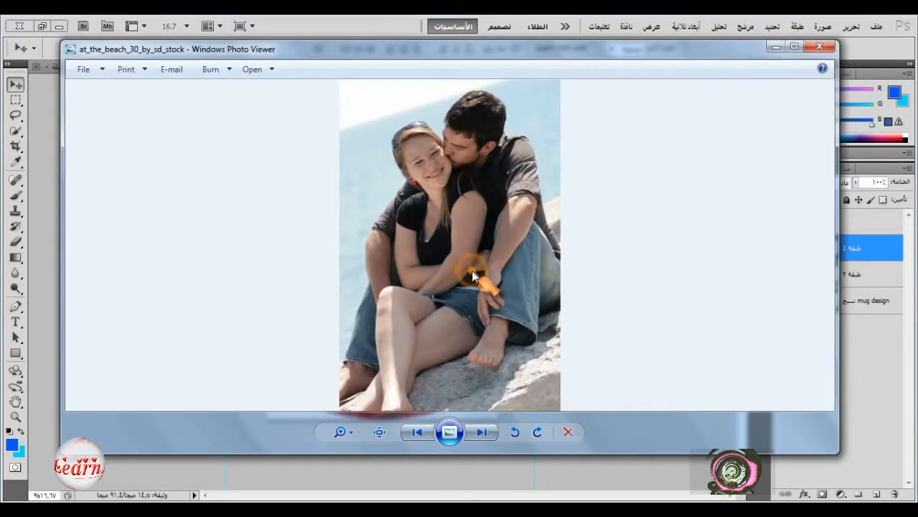
right_click(472, 271)
mouse_move(540, 279)
click(666, 310)
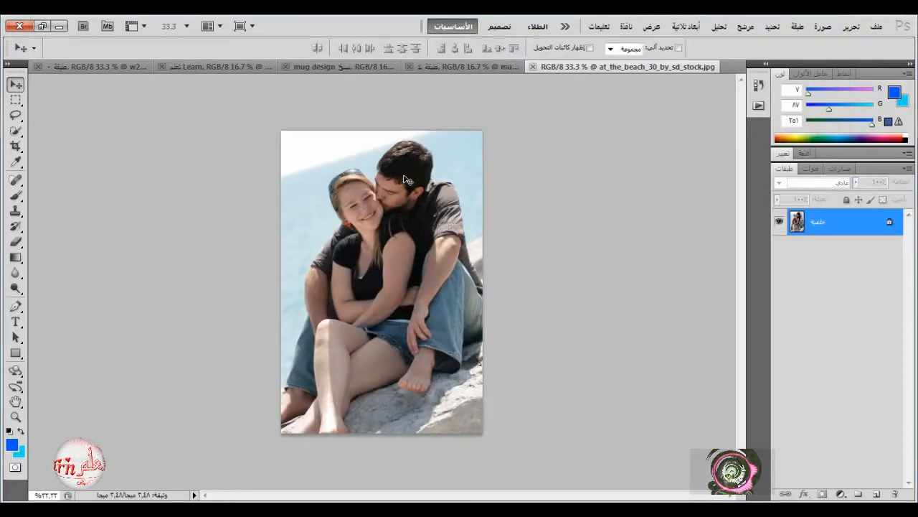
Copy the couple's photo into the mug design as the top layer, with the cherries layer hidden.
drag(455, 87, 402, 251)
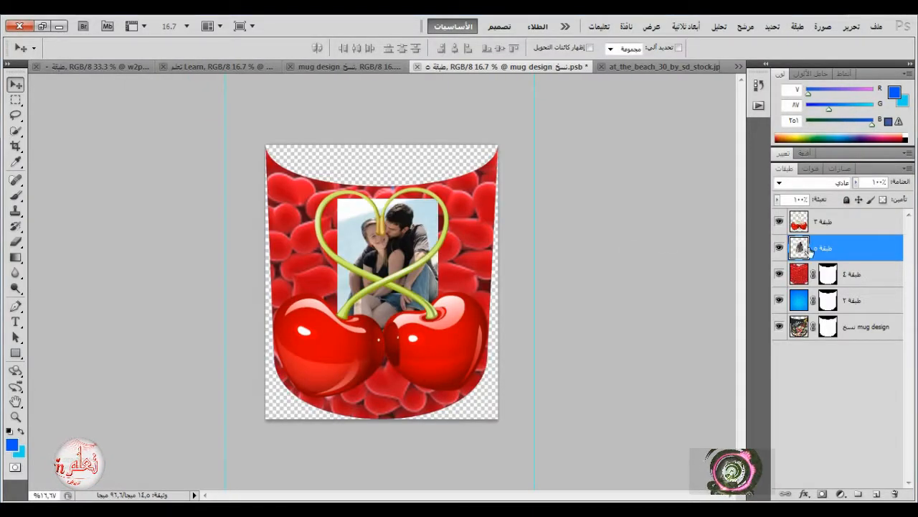
click(779, 221)
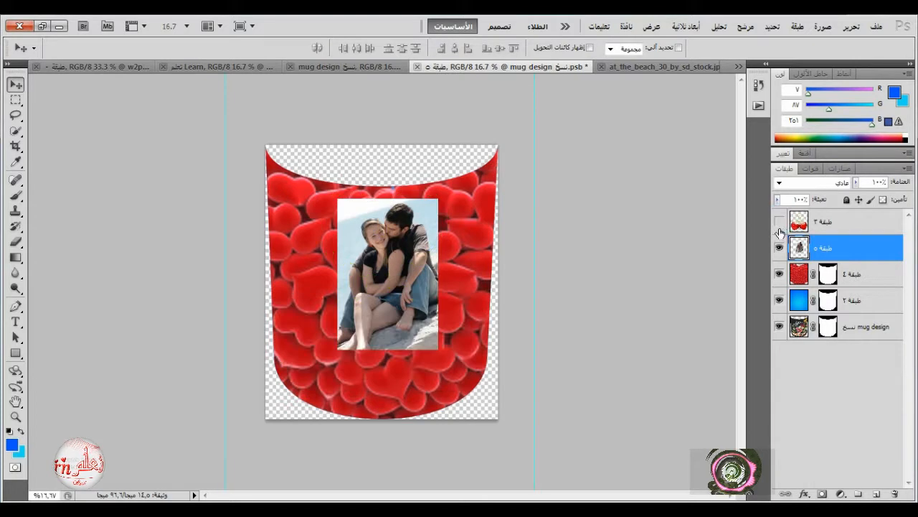
click(824, 228)
Enlarge the couple's photo with Free Transform to about 157% width and 136% height, covering most of the hearts design.
click(851, 26)
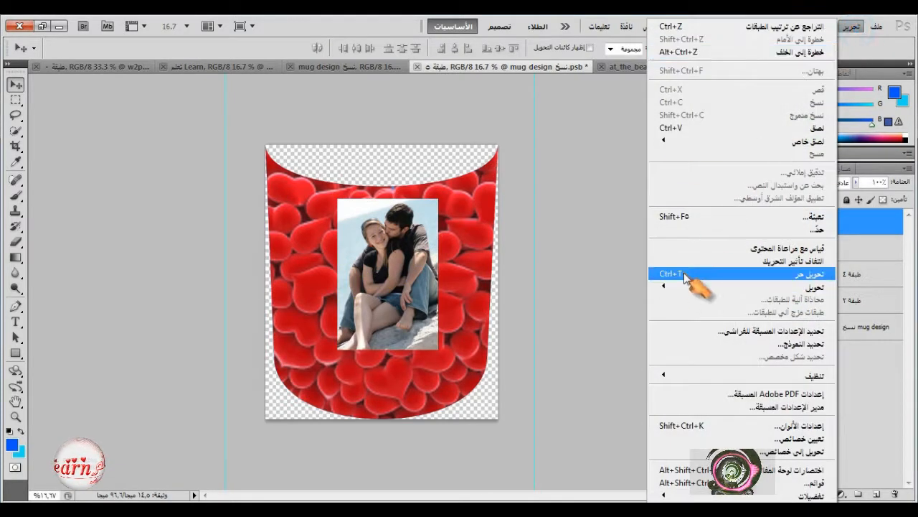
click(685, 277)
drag(338, 350, 299, 395)
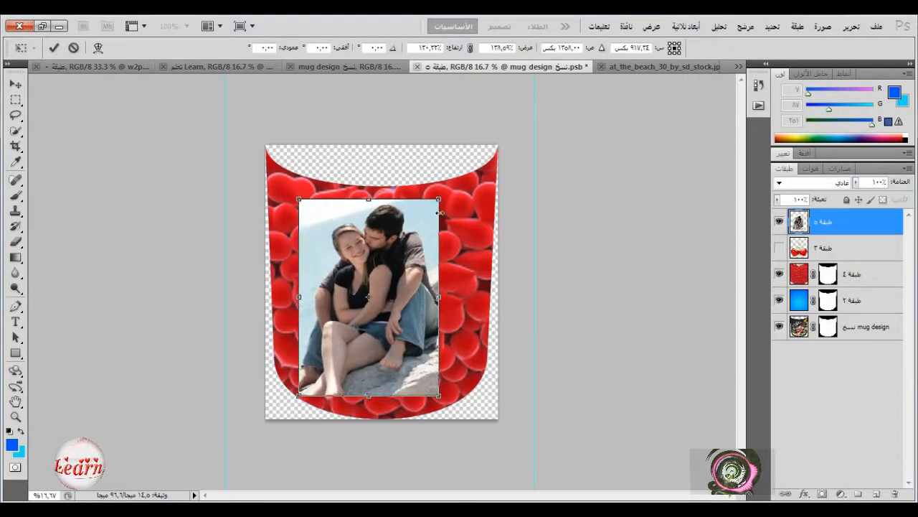
drag(439, 200, 457, 192)
Warp the couple's photo, pulling its two upper corners out to the upper corners of the mug design shape.
right_click(429, 220)
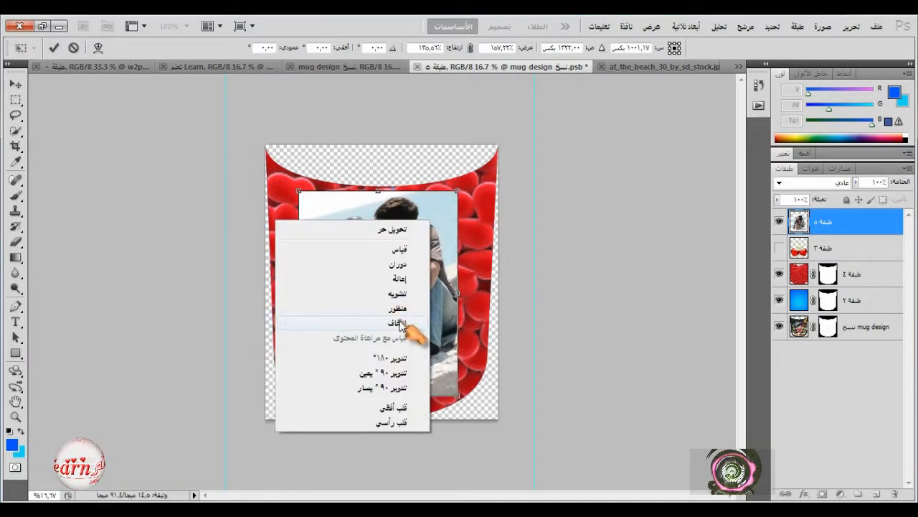
click(399, 323)
drag(461, 258, 474, 254)
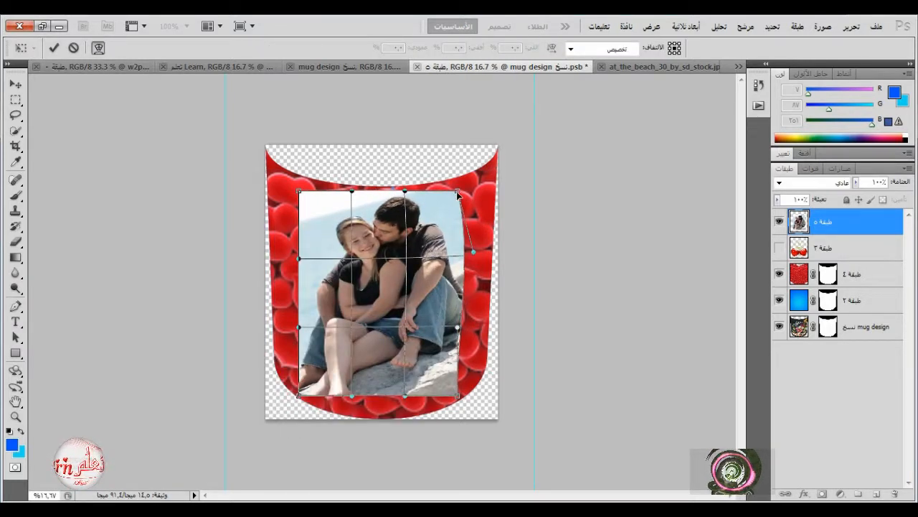
drag(458, 193, 496, 159)
drag(293, 194, 266, 150)
Lower the photo layer's opacity to 54% and fit the warp's right edge and lower-right corner to the hearts shape.
click(855, 182)
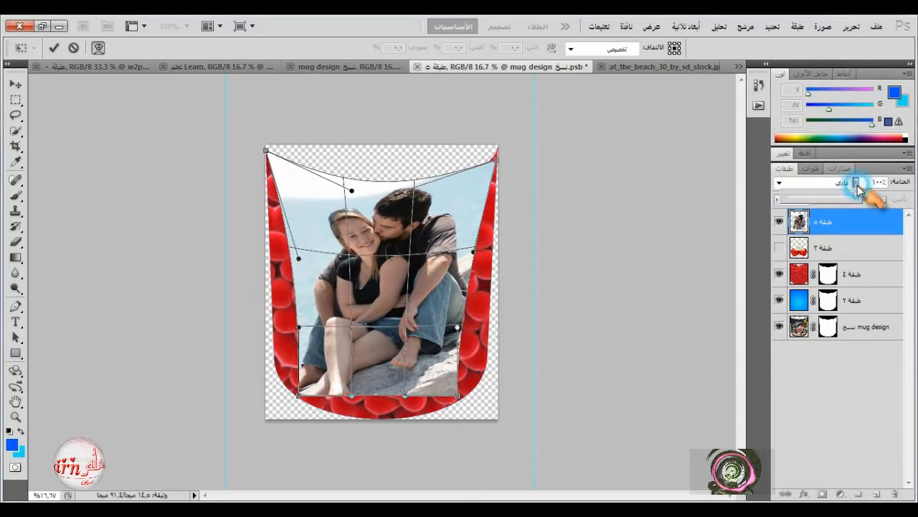
drag(857, 199, 826, 200)
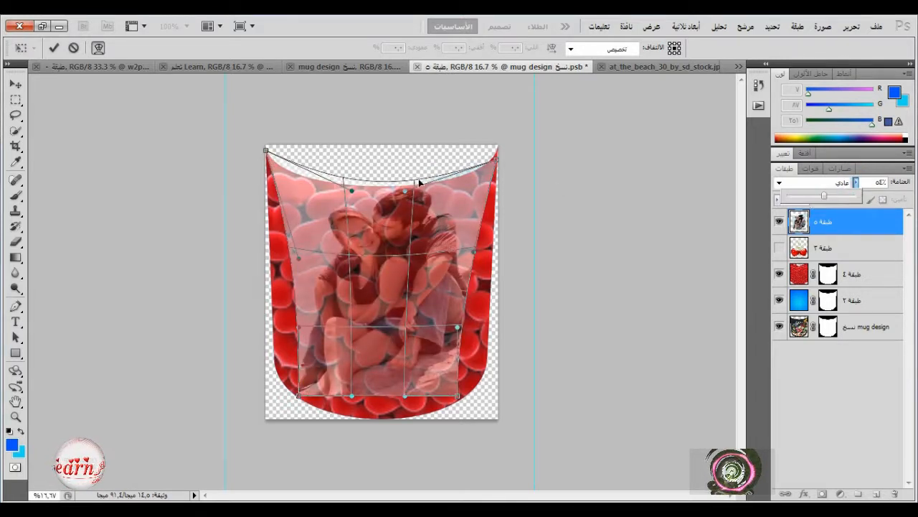
mouse_move(405, 192)
mouse_down()
mouse_move(402, 209)
mouse_move(406, 204)
mouse_up()
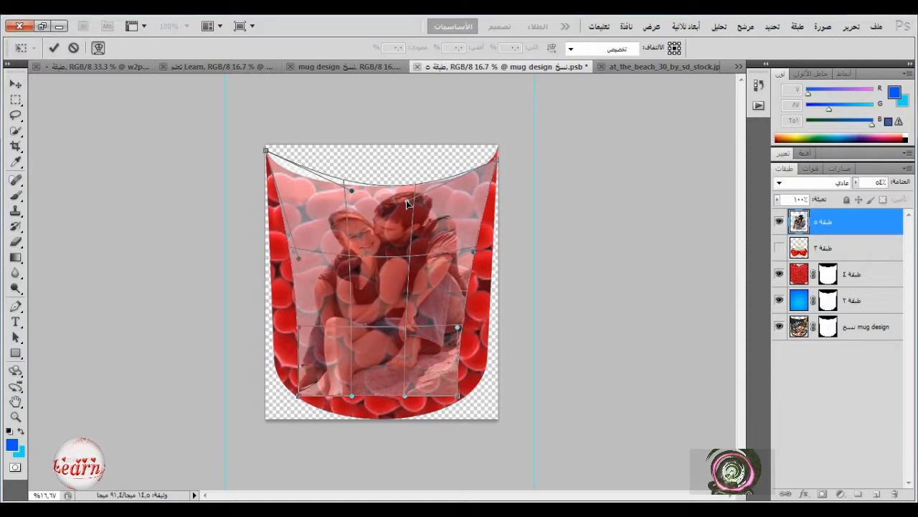
drag(497, 161, 497, 155)
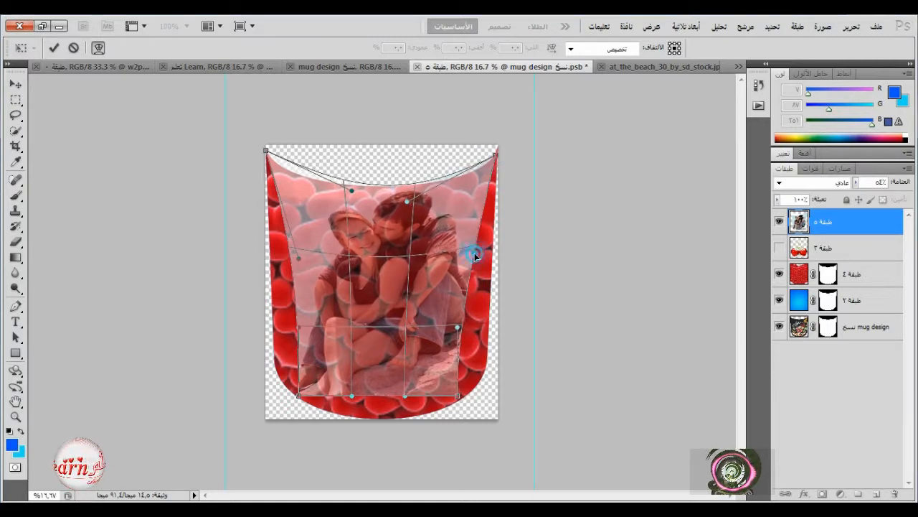
drag(475, 256, 499, 257)
drag(458, 328, 491, 335)
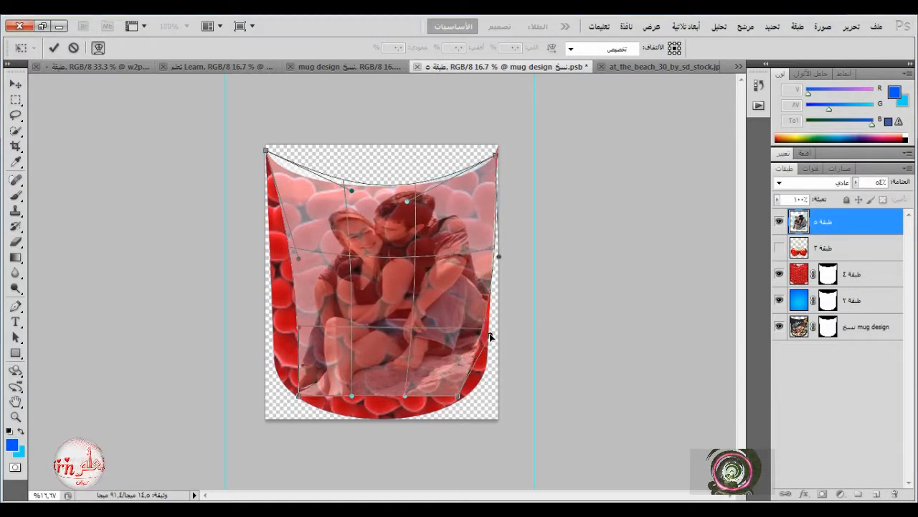
drag(458, 399, 485, 382)
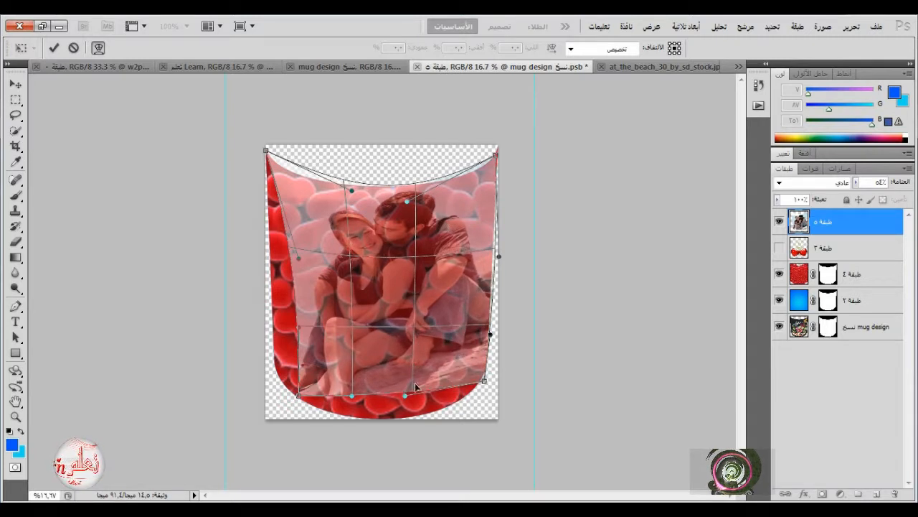
Curve the warp's bottom edge along the rounded base of the hearts shape and extend its left edge to the outline.
drag(406, 395, 407, 426)
drag(350, 395, 337, 420)
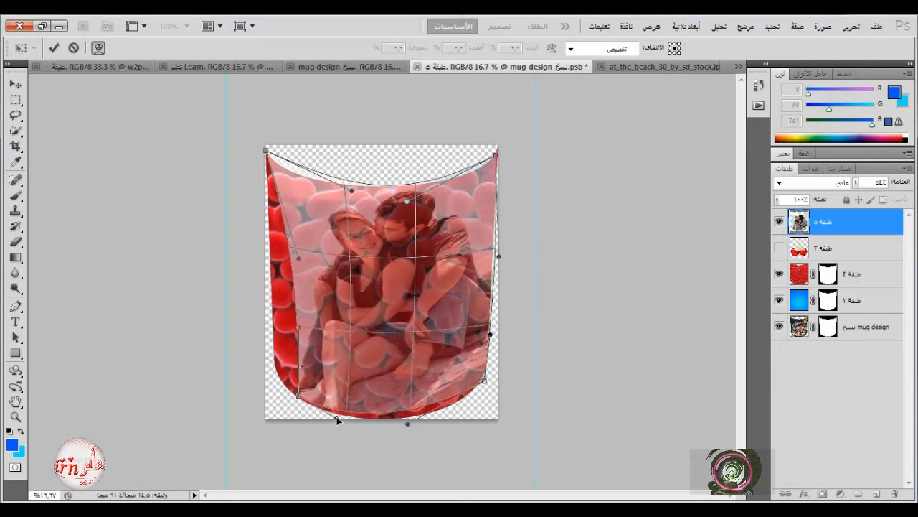
drag(297, 396, 273, 372)
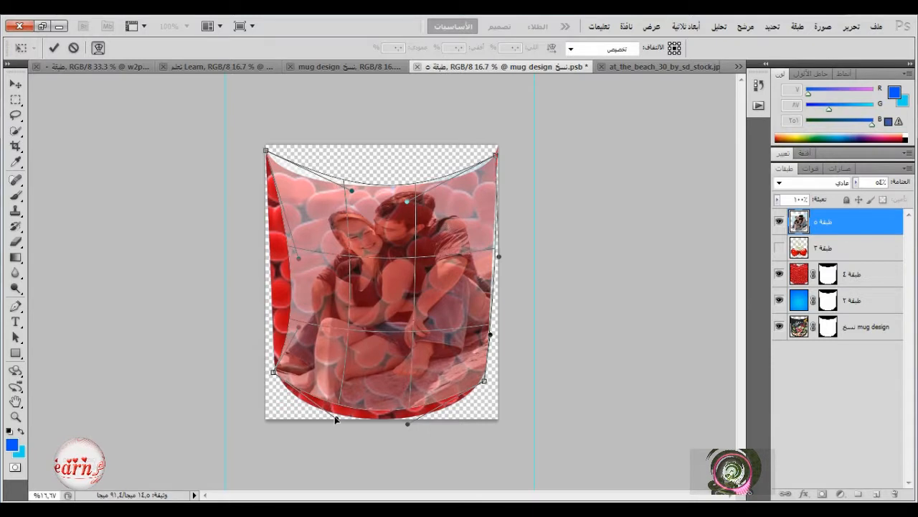
drag(336, 419, 320, 435)
drag(408, 428, 419, 440)
drag(296, 327, 274, 321)
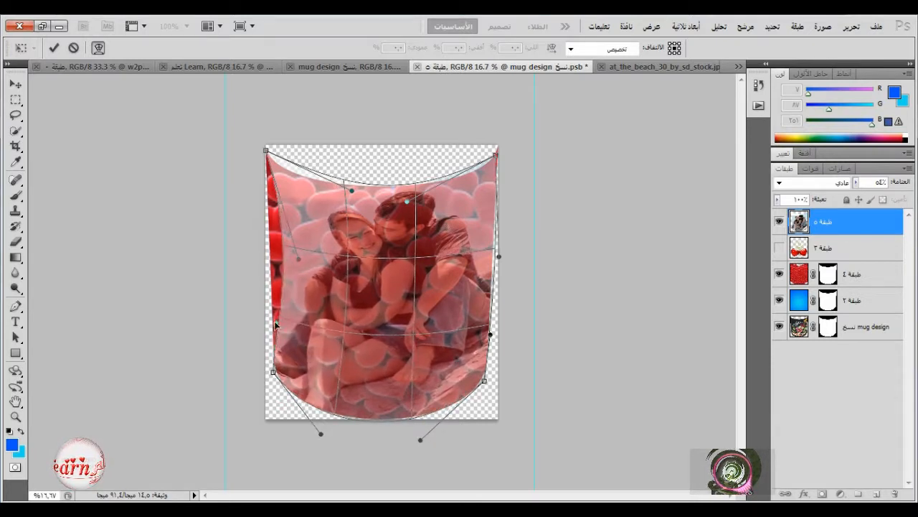
drag(298, 259, 270, 260)
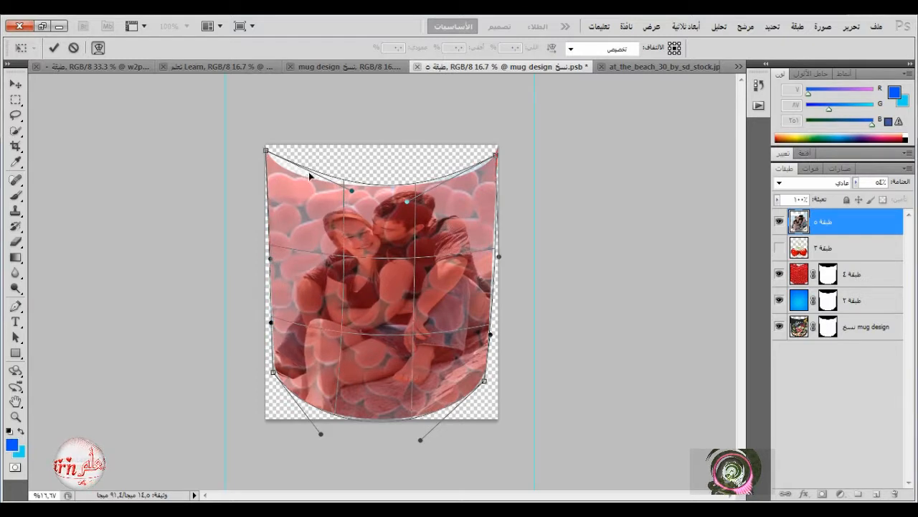
Refine the warp's curved top edge and upper corners until the photo covers the upper part of the hearts shape.
drag(353, 191, 346, 196)
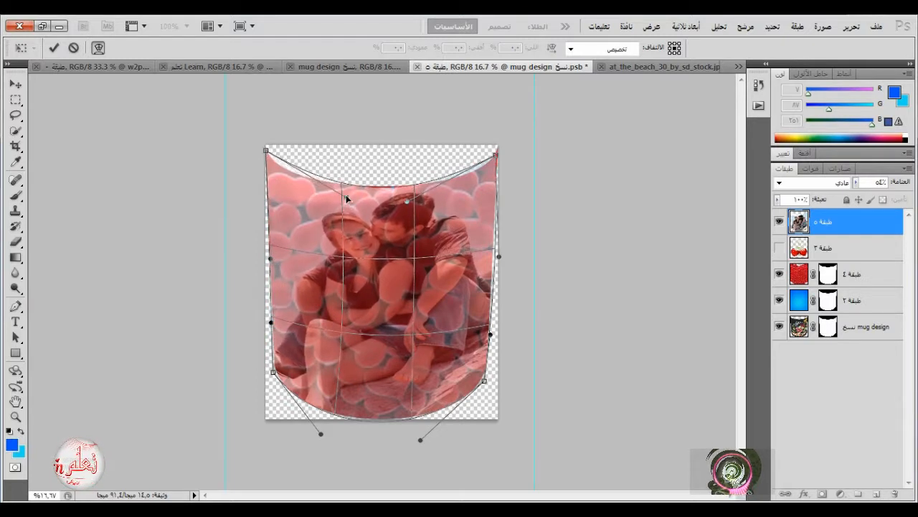
drag(292, 169, 266, 152)
drag(384, 190, 384, 188)
drag(495, 155, 499, 155)
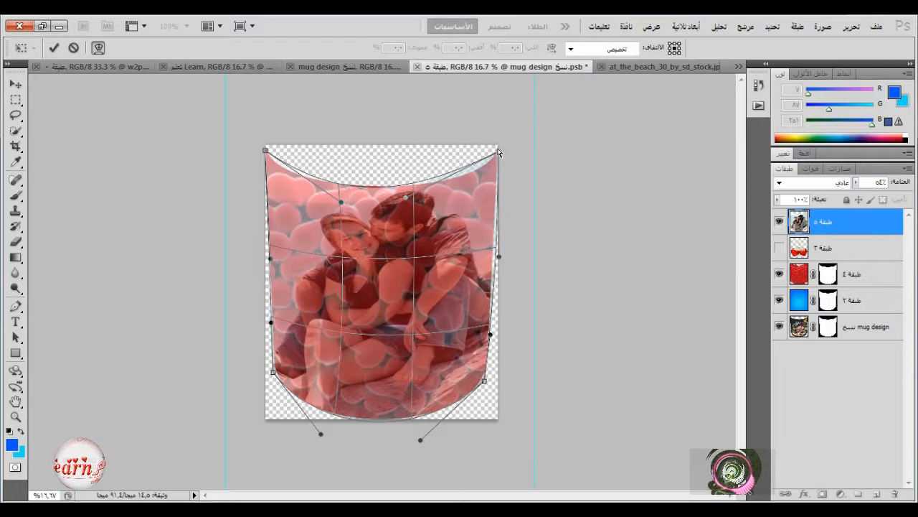
drag(499, 152, 502, 149)
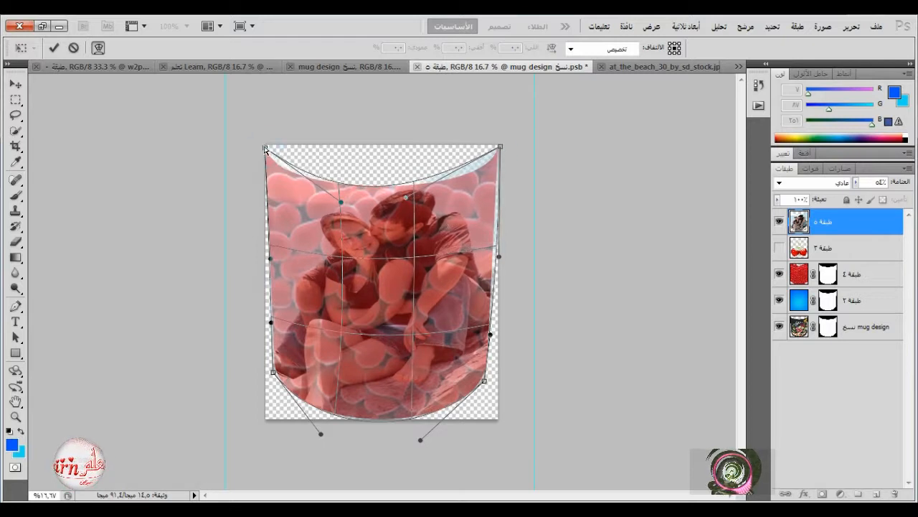
Restore the photo layer's opacity to 100% and apply the warp.
click(856, 183)
drag(855, 195, 911, 202)
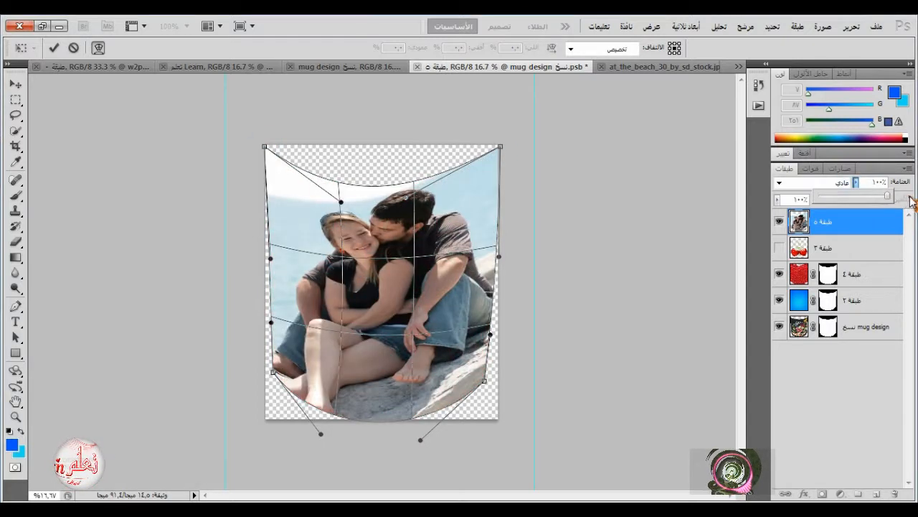
click(54, 48)
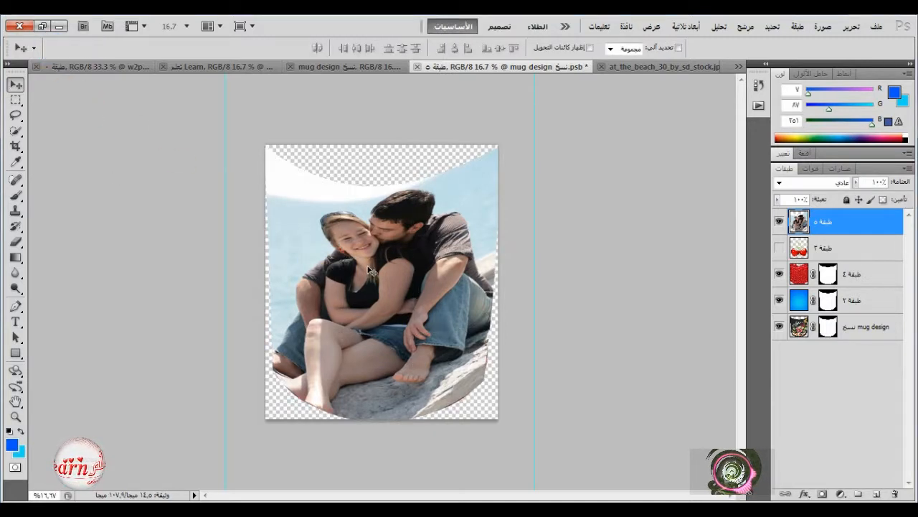
Stretch the warped photo slightly past the canvas's right edge with Free Transform, to about 102% width and 100.28% height.
click(876, 26)
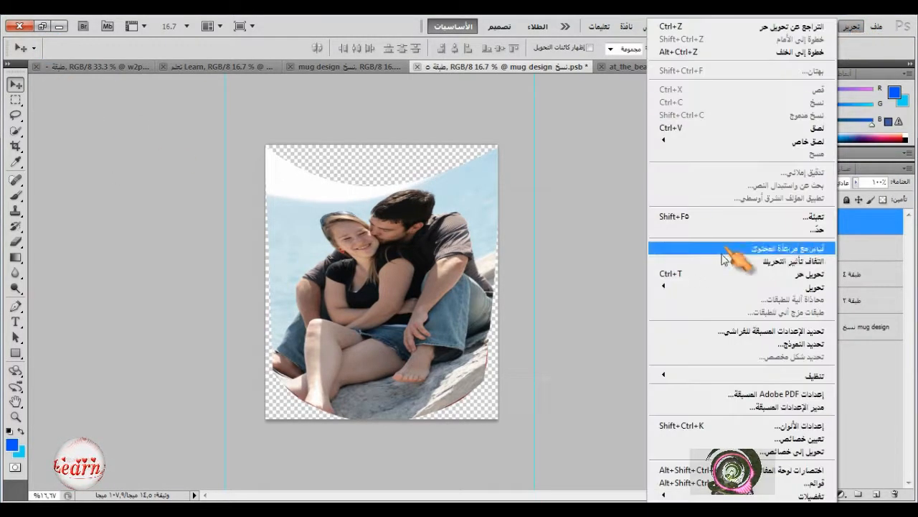
click(722, 249)
drag(383, 420, 387, 425)
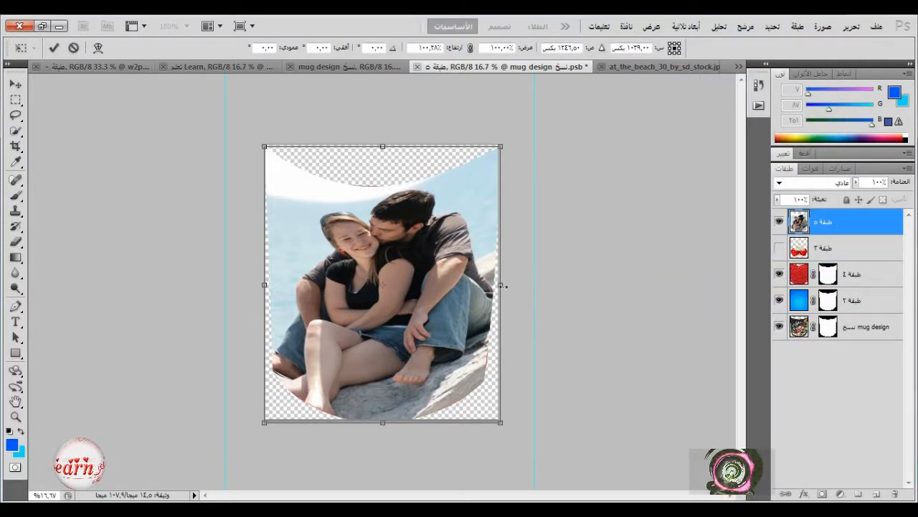
drag(504, 285, 507, 285)
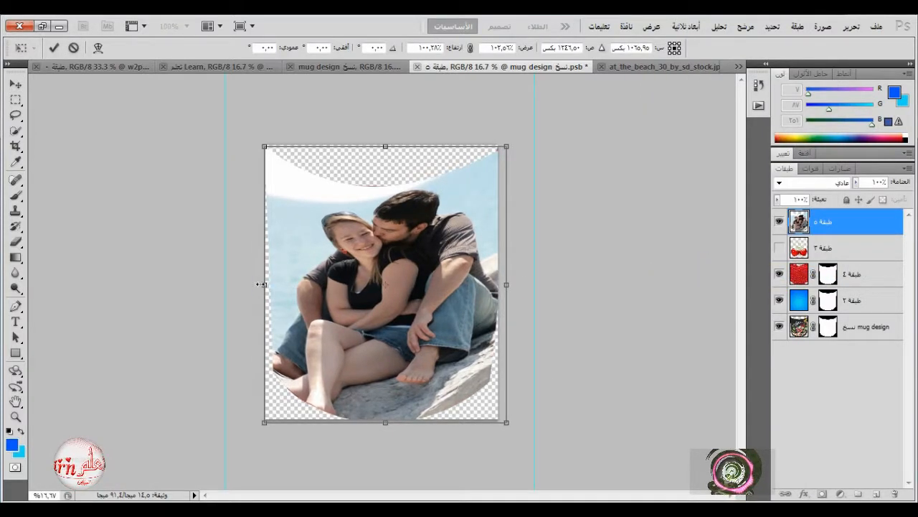
drag(261, 284, 262, 283)
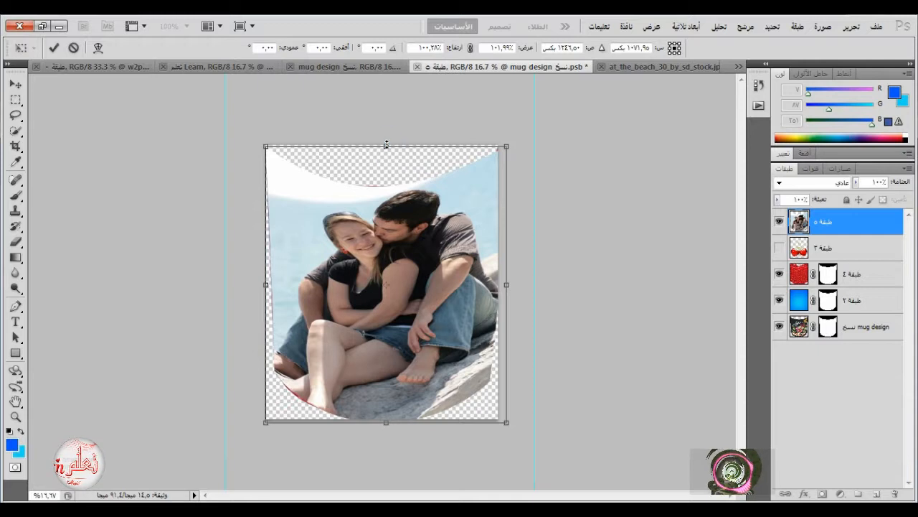
click(54, 48)
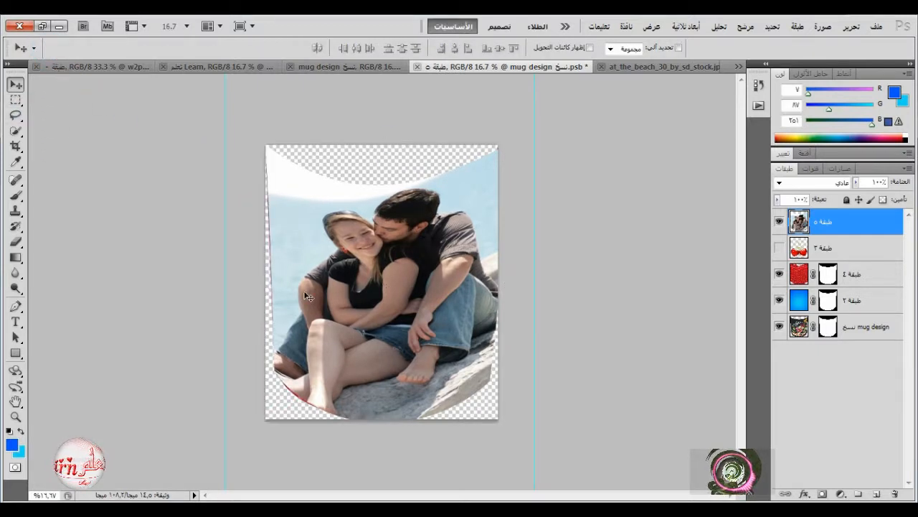
Widen the couple's photo on its left side to about 102.5% width to cover the remaining red edge.
key(ctrl+t)
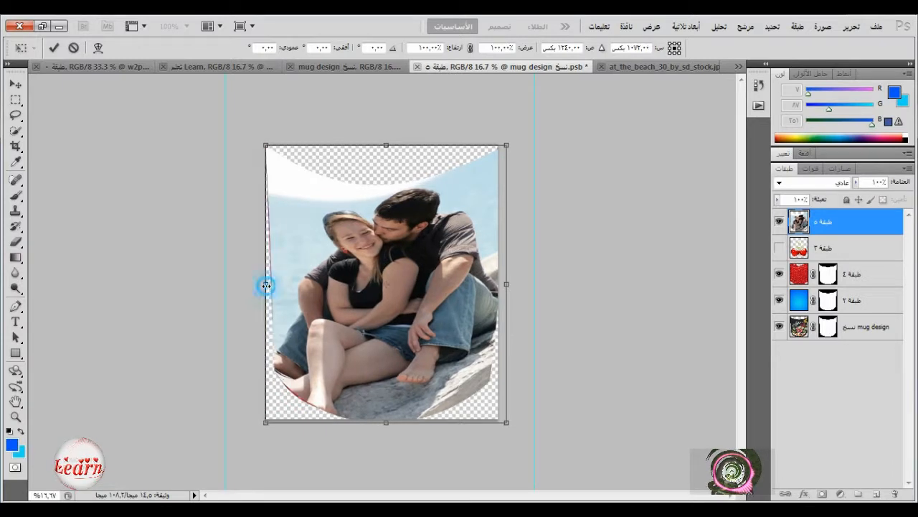
drag(266, 285, 259, 286)
key(ctrl+z)
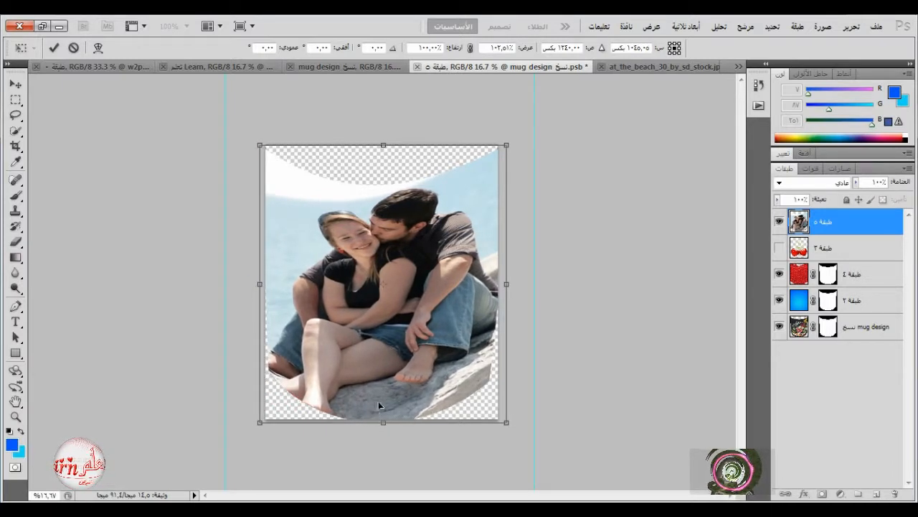
click(53, 48)
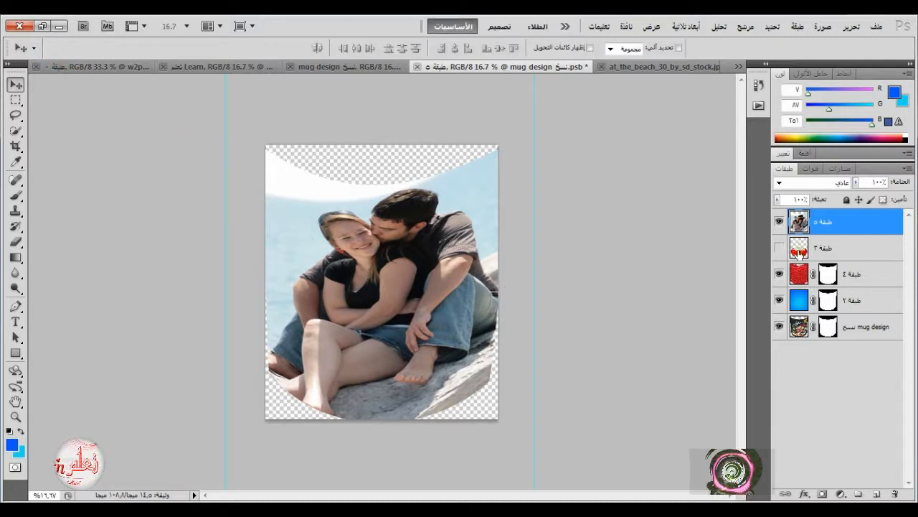
Load the mug design copy layer's mask as a selection and use it to add a layer mask to the couple's photo.
ctrl+click(837, 330)
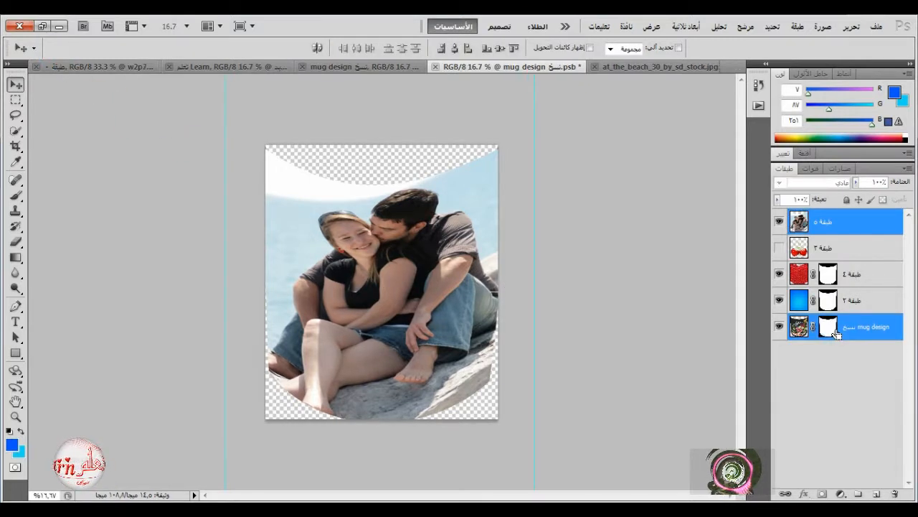
ctrl+click(834, 332)
click(827, 328)
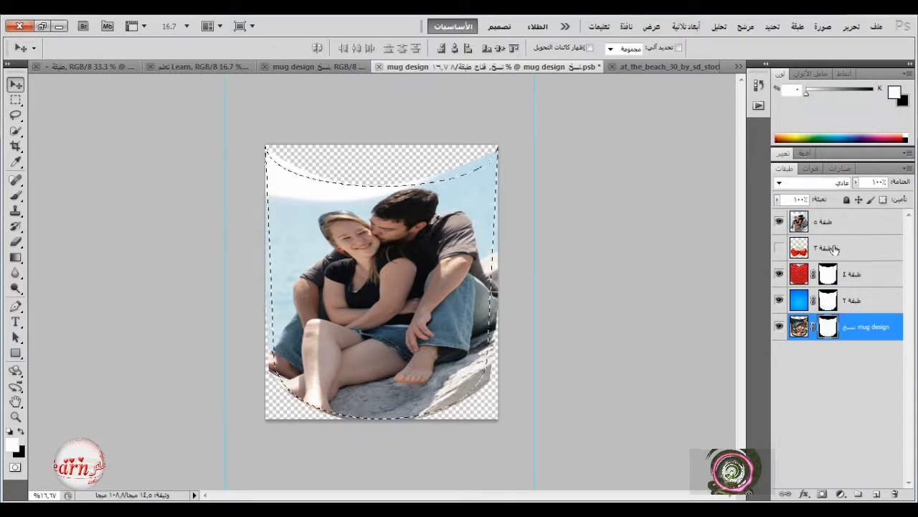
click(836, 222)
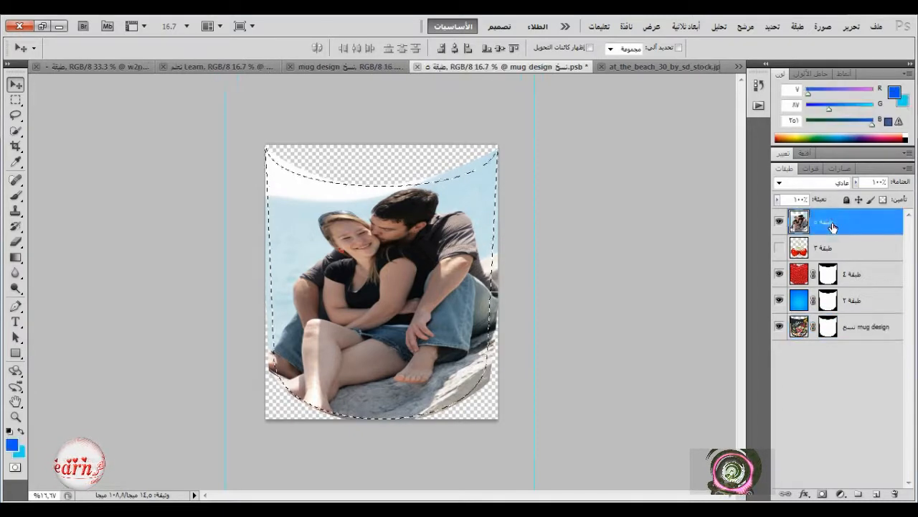
click(821, 495)
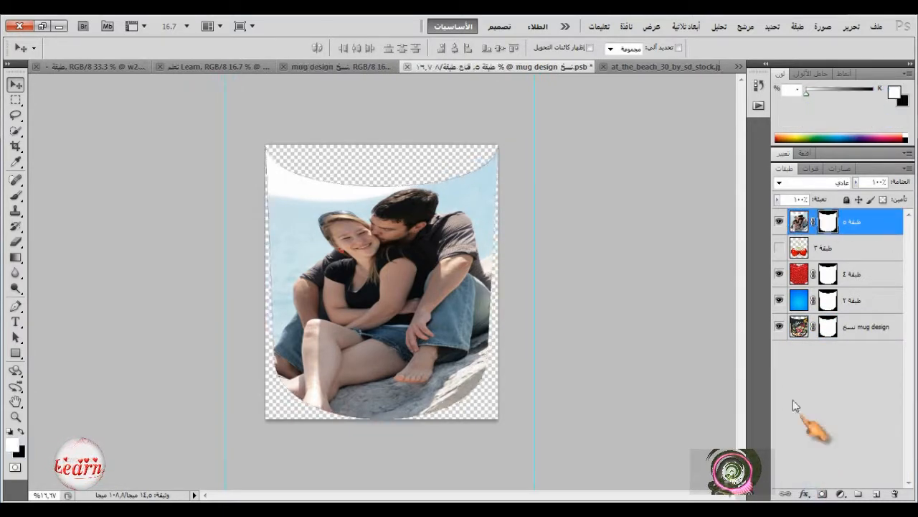
Close the mug design smart object's contents with its changes saved, and return to the mug mockup document.
click(407, 67)
click(570, 212)
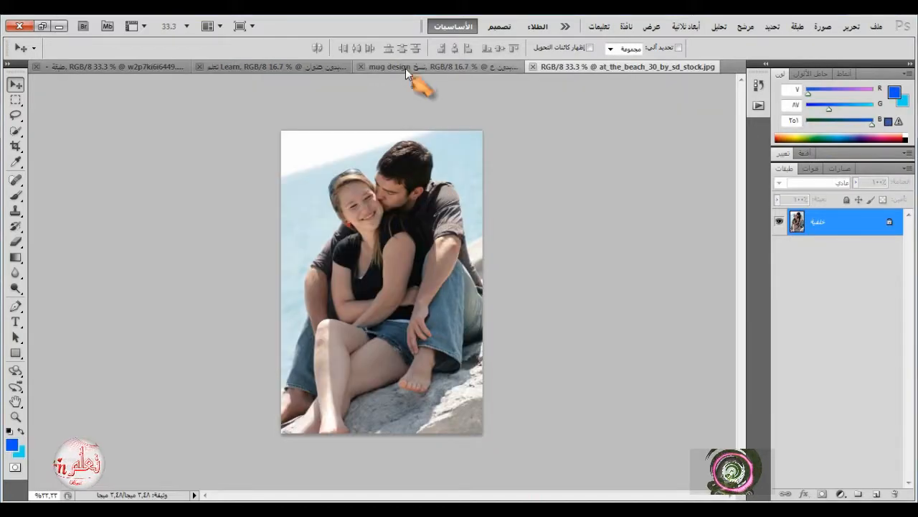
click(405, 68)
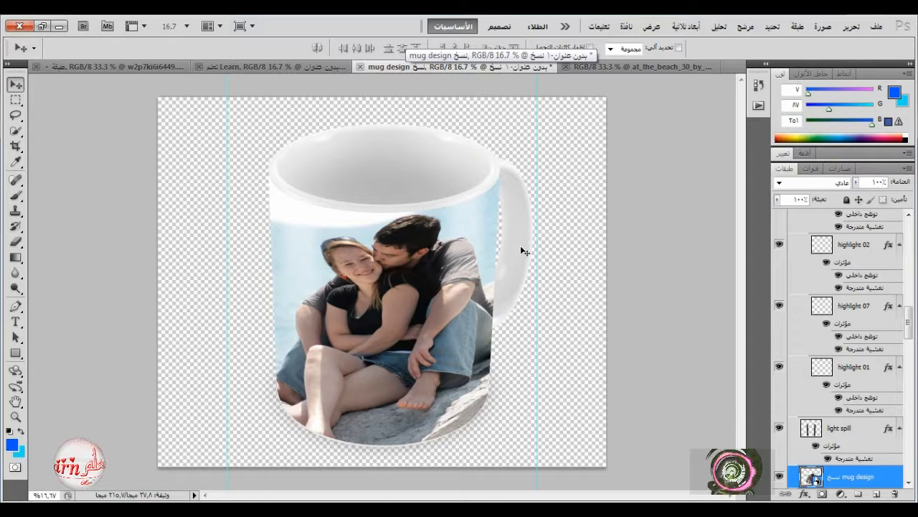
Hide and reshow the mug design copy layer on the mockup, and add a layer mask to it.
click(779, 477)
click(779, 477)
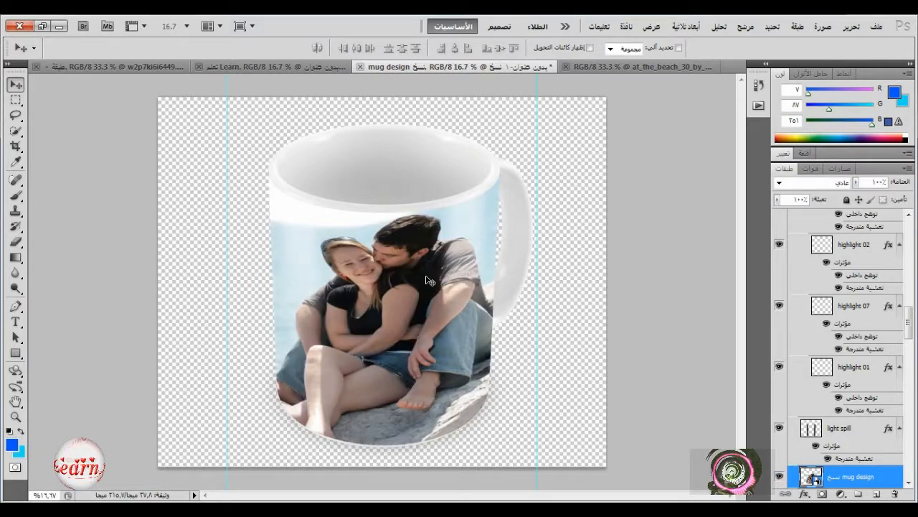
click(823, 495)
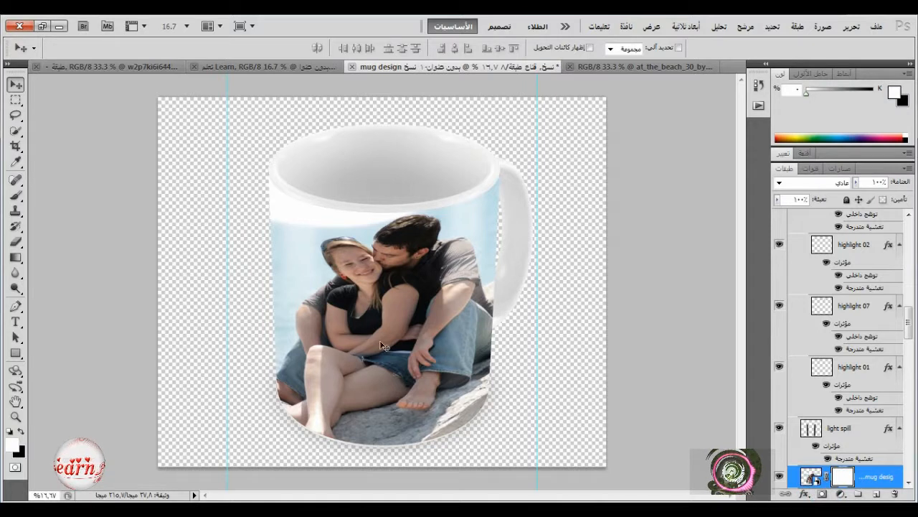
Using a soft 367 px black brush at 34% flow, paint the mug design copy's mask to fade its lower, left and right edges.
click(21, 431)
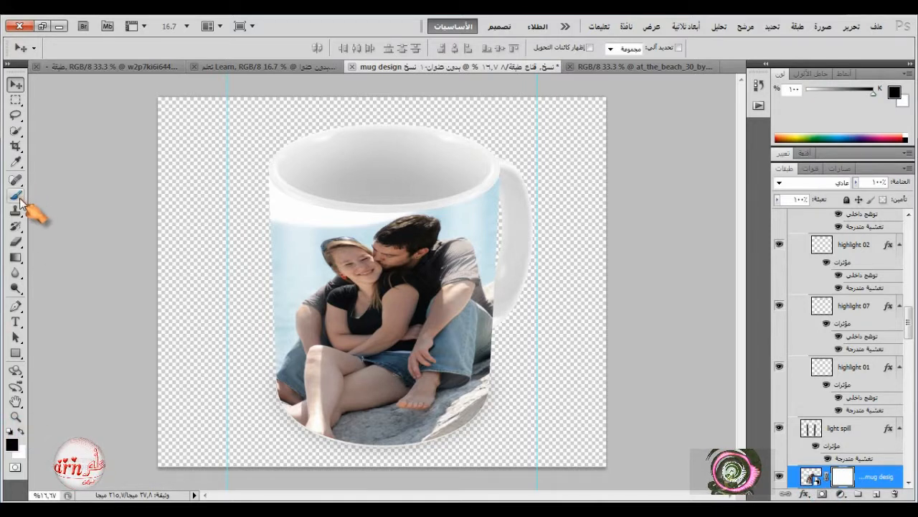
click(16, 196)
right_click(225, 215)
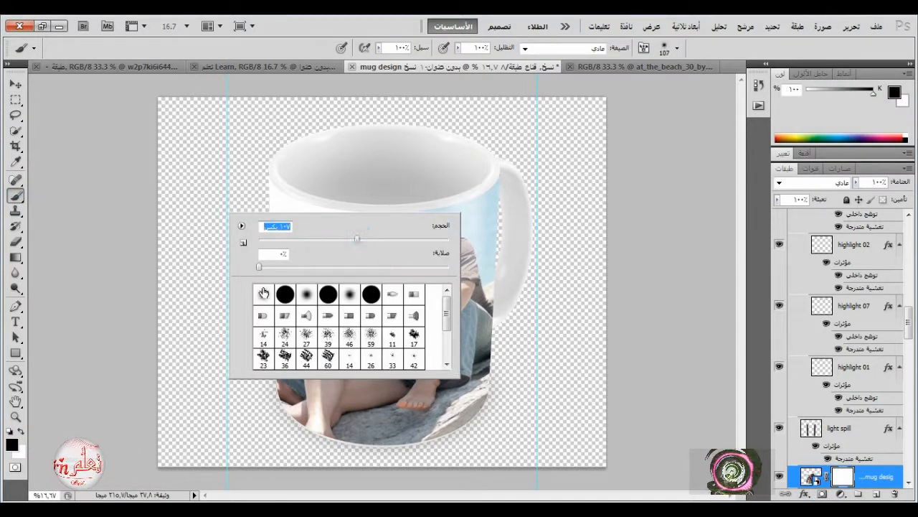
drag(357, 238, 417, 239)
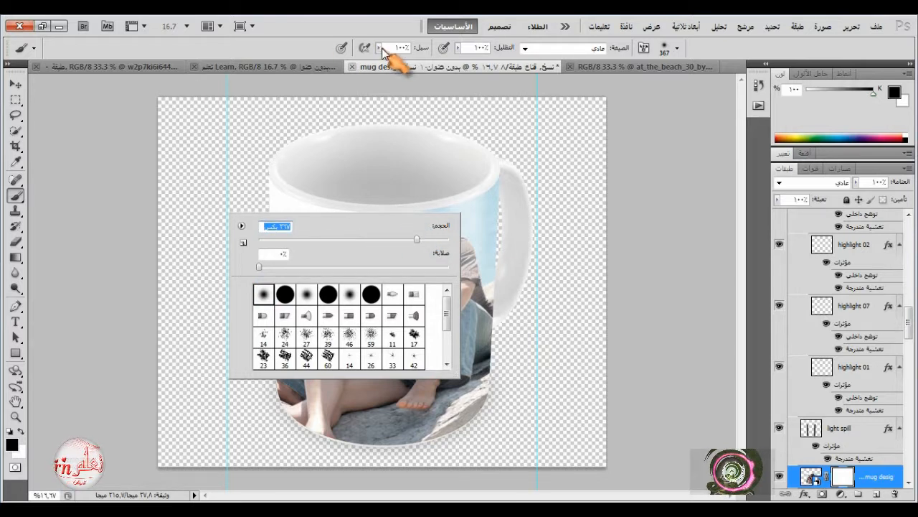
mouse_move(381, 48)
mouse_down()
mouse_move(383, 67)
mouse_move(333, 62)
mouse_up()
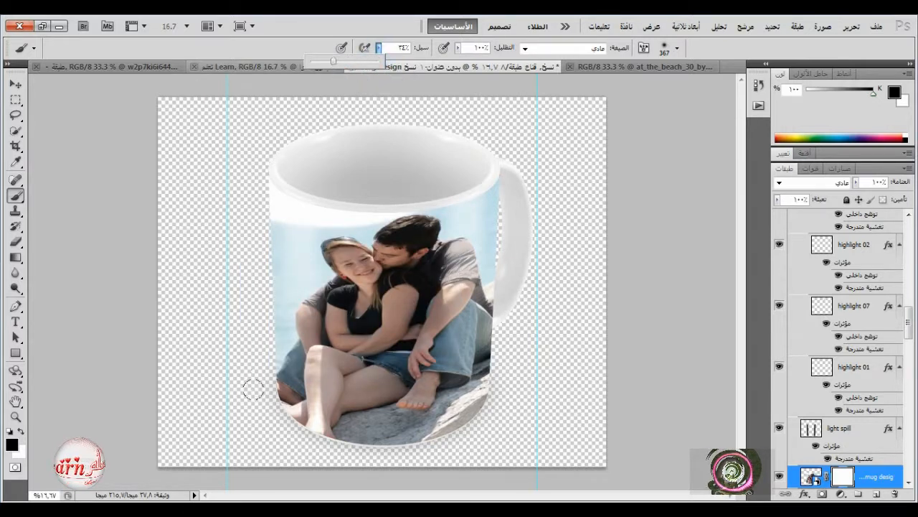
mouse_move(253, 390)
mouse_down()
mouse_move(336, 433)
mouse_move(433, 433)
mouse_up()
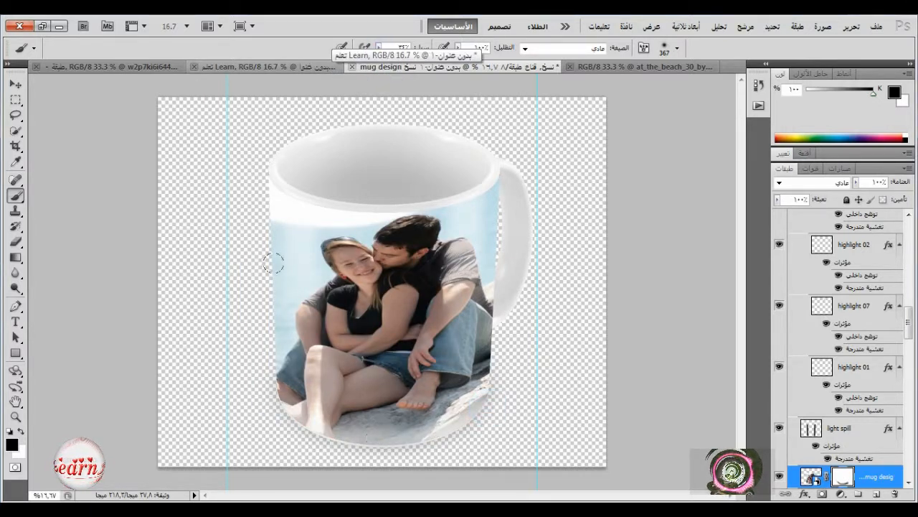
drag(248, 315, 254, 402)
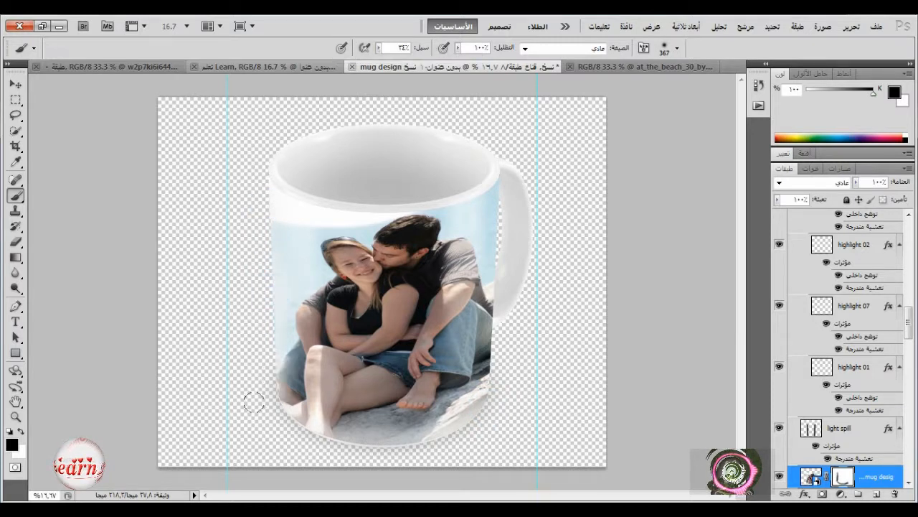
mouse_move(506, 180)
mouse_down()
mouse_move(492, 381)
mouse_move(476, 401)
mouse_move(478, 430)
mouse_move(402, 438)
mouse_up()
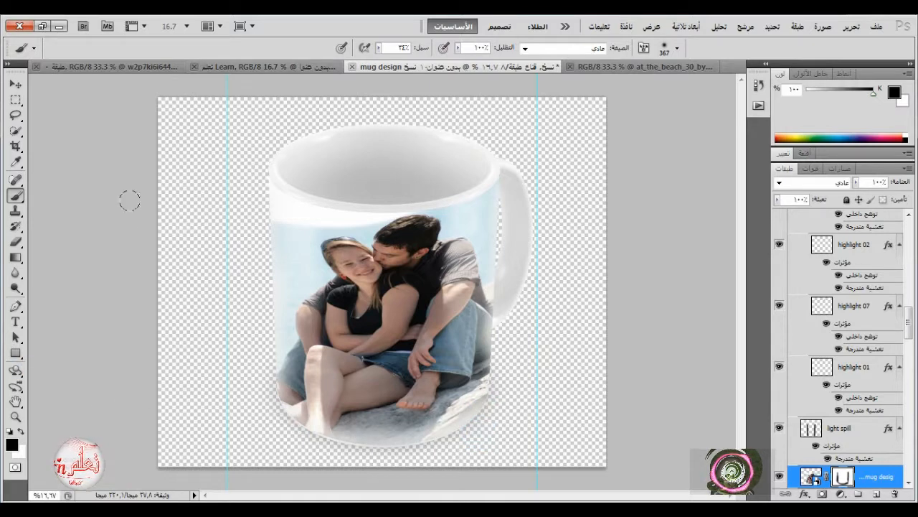
Show and hide the background layer behind the mug, and select that layer.
scroll(859, 449, down, 10)
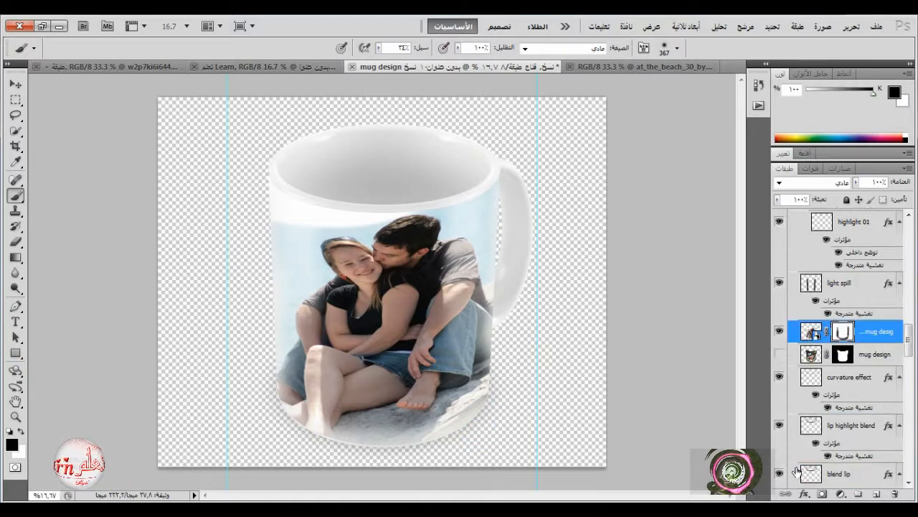
click(779, 451)
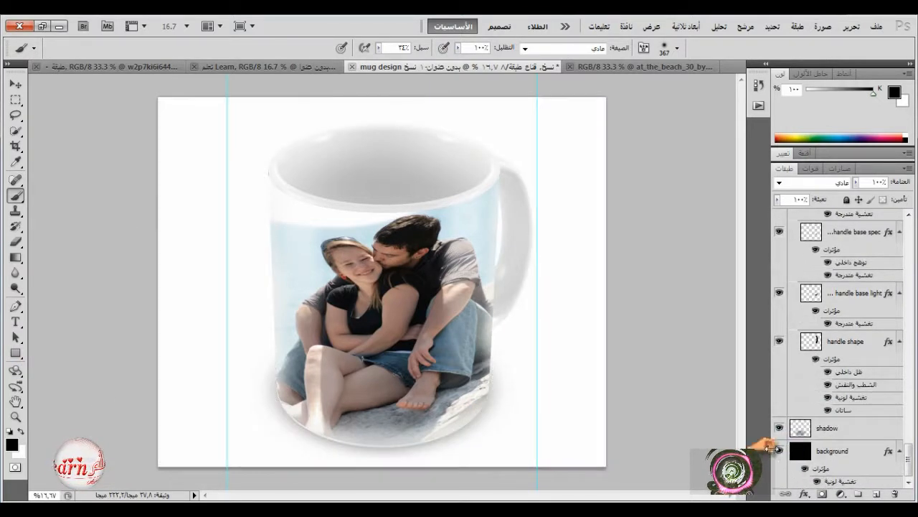
click(779, 450)
click(801, 452)
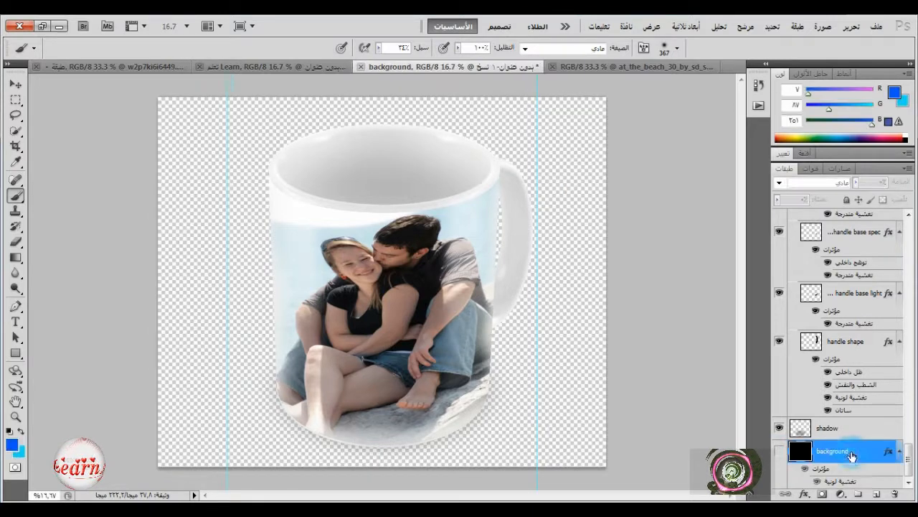
click(840, 495)
click(796, 231)
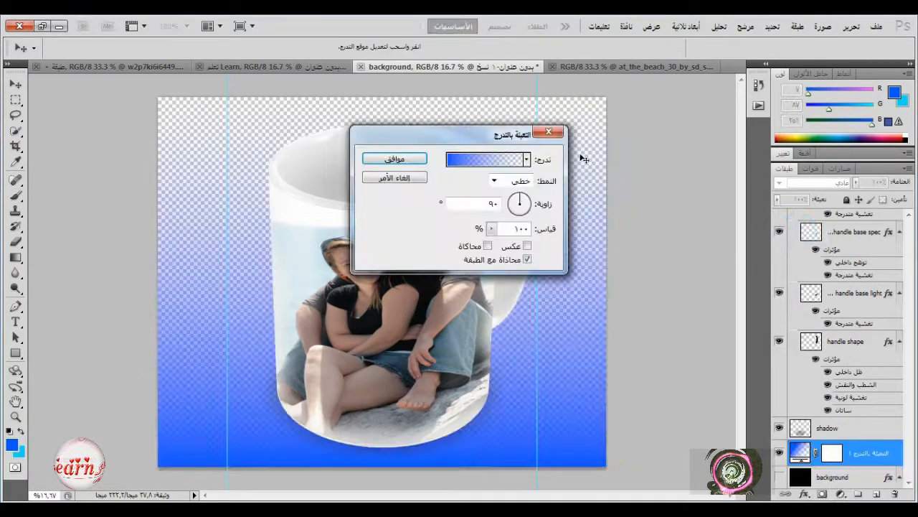
click(550, 132)
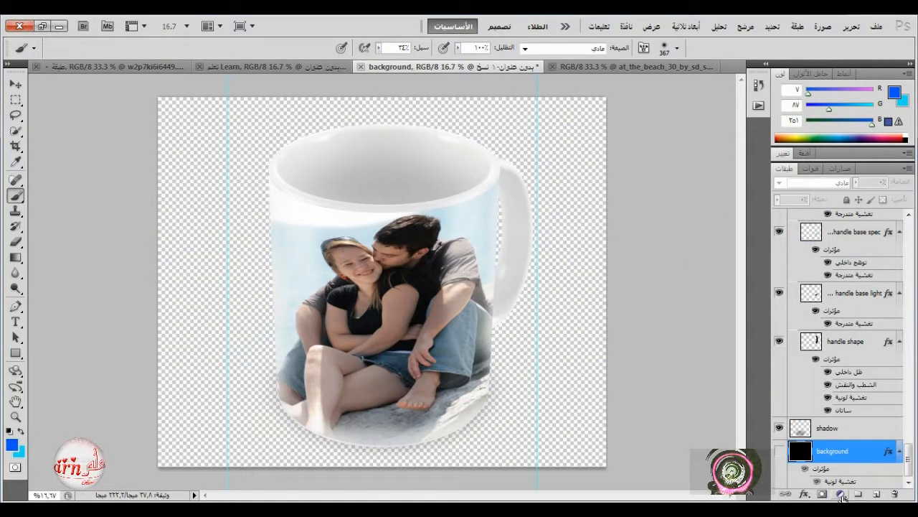
Add a solid colour fill layer in dark grey #202022 above the background layer.
click(841, 495)
click(796, 220)
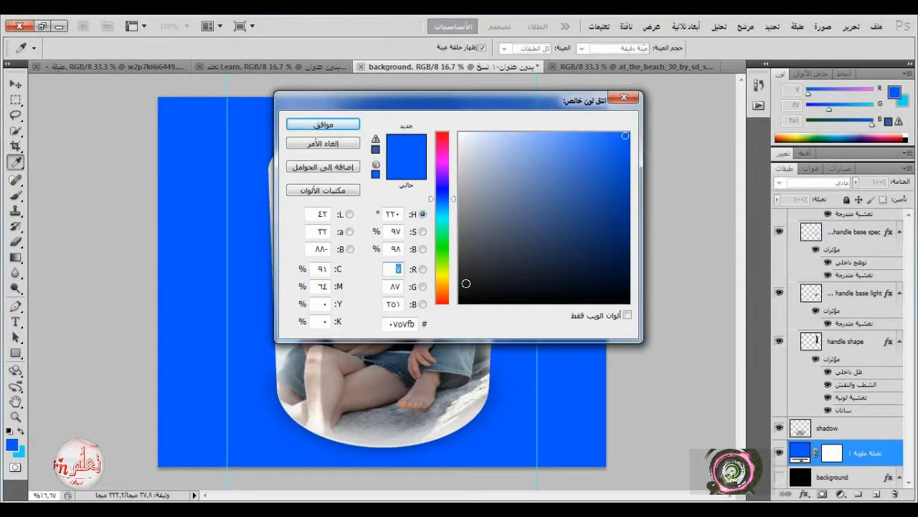
drag(469, 270, 470, 281)
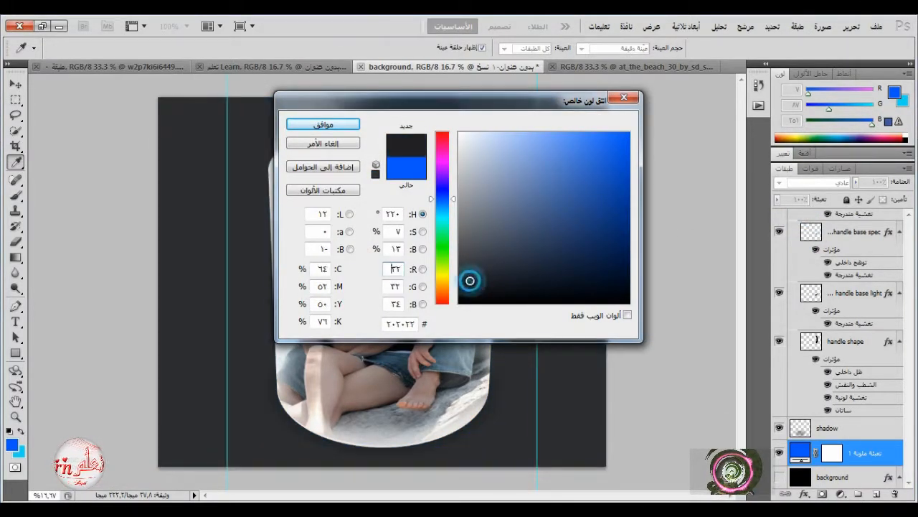
click(340, 129)
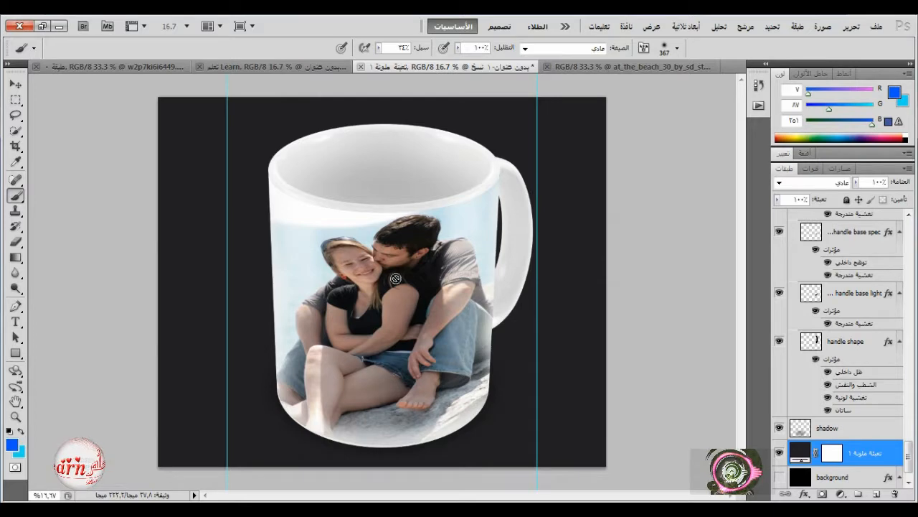
Compare the couple and flower designs on the mug by toggling the visibility of the mug design layer and its copy.
scroll(821, 292, up, 5)
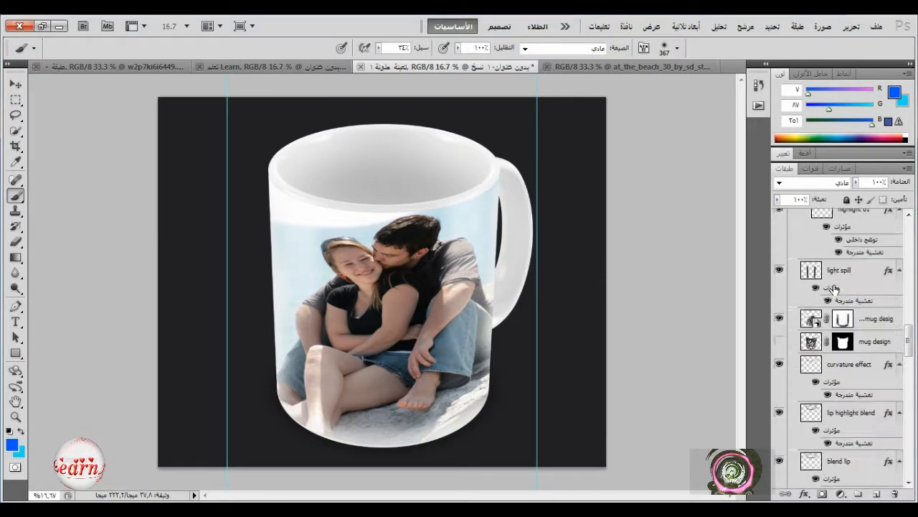
click(779, 318)
click(780, 318)
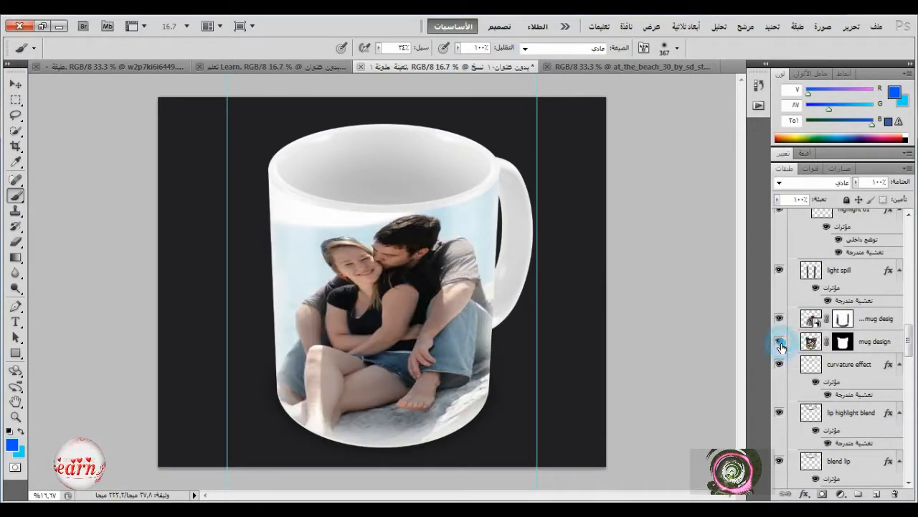
click(779, 341)
click(779, 318)
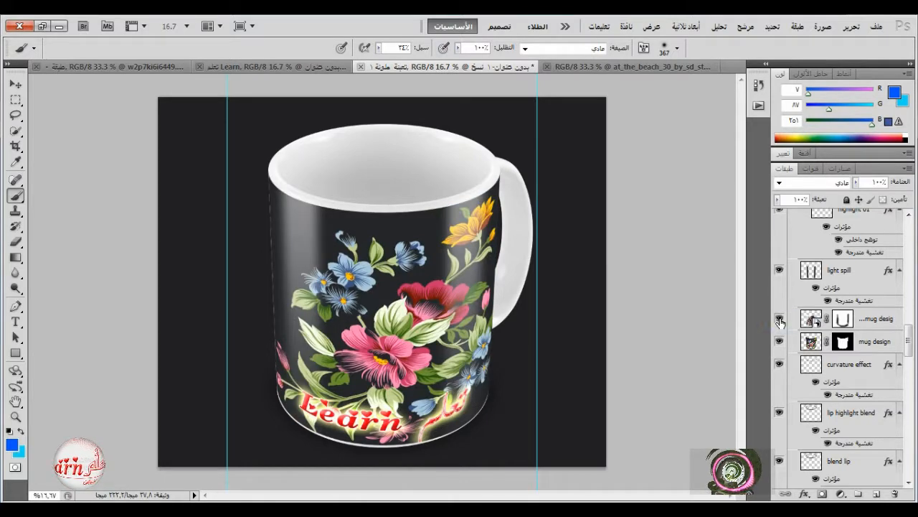
click(779, 318)
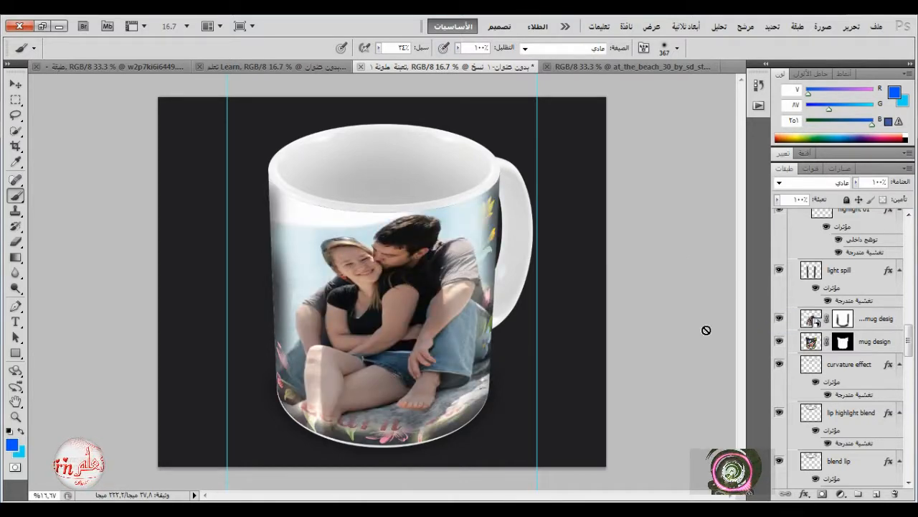
click(779, 341)
Close the at_the_beach photo document and open the contents of the mug design copy smart object.
click(603, 66)
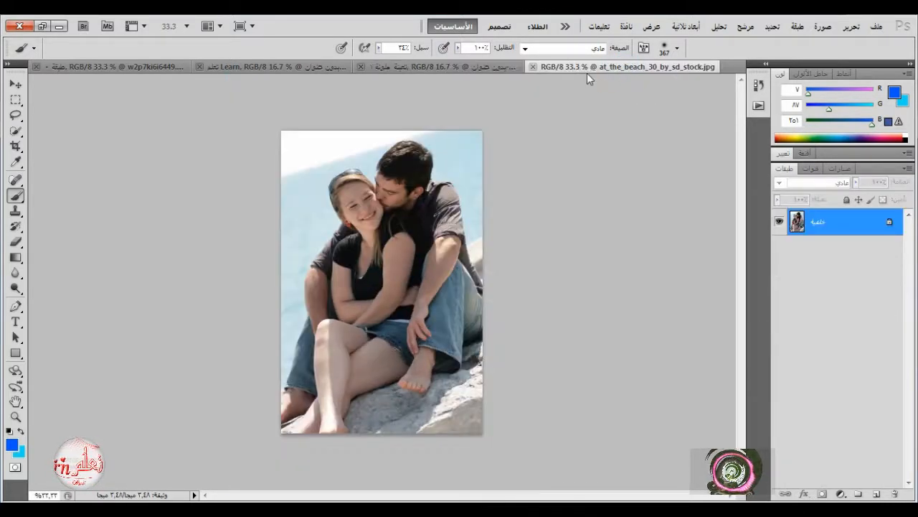
click(502, 67)
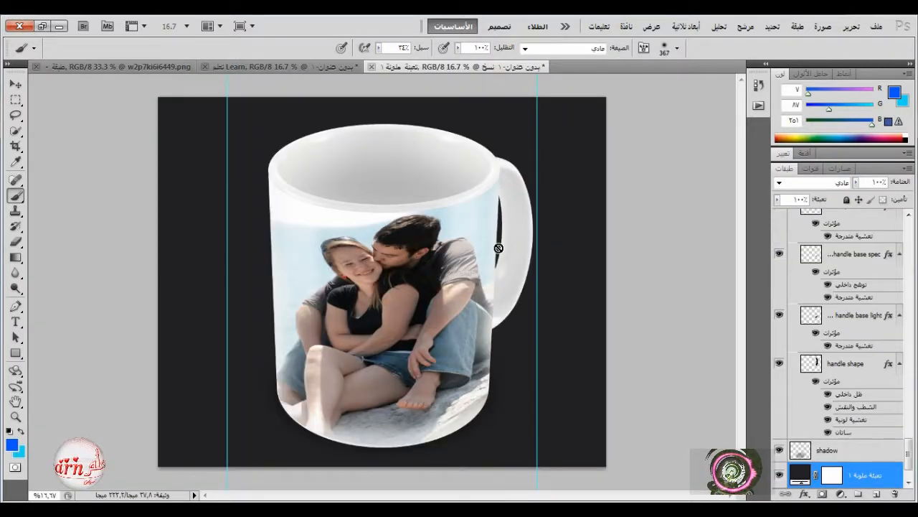
drag(908, 452, 908, 328)
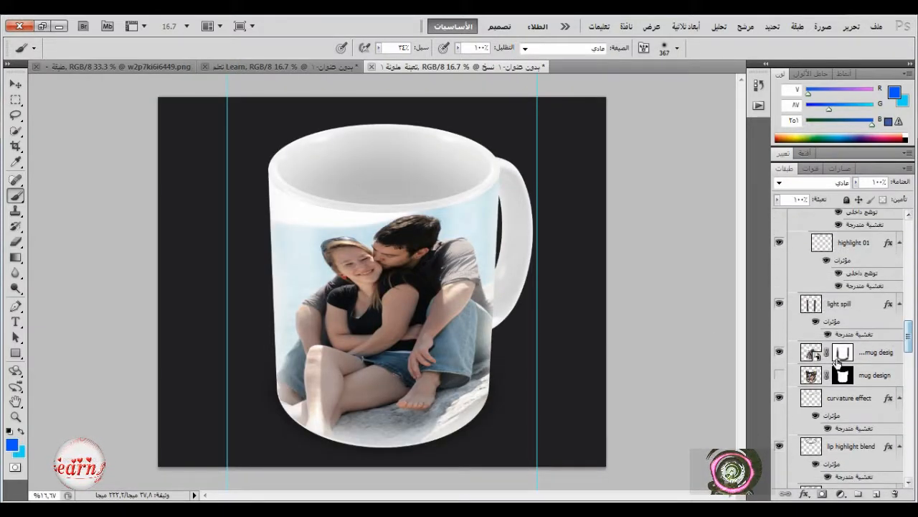
double_click(811, 352)
click(527, 244)
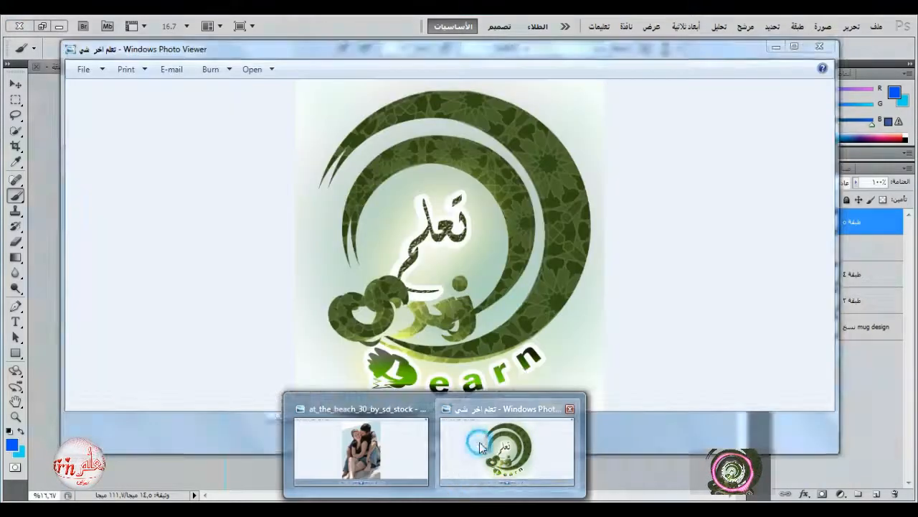
Open the green calligraphy Learn picture from Windows Photo Viewer in Photoshop and bring it into the smart object as the uppermost layer.
click(505, 447)
right_click(496, 273)
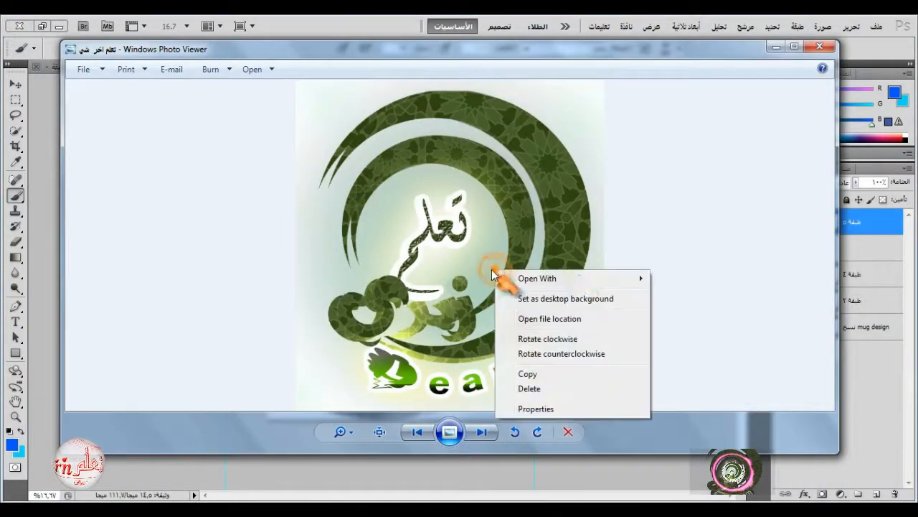
mouse_move(574, 282)
click(677, 308)
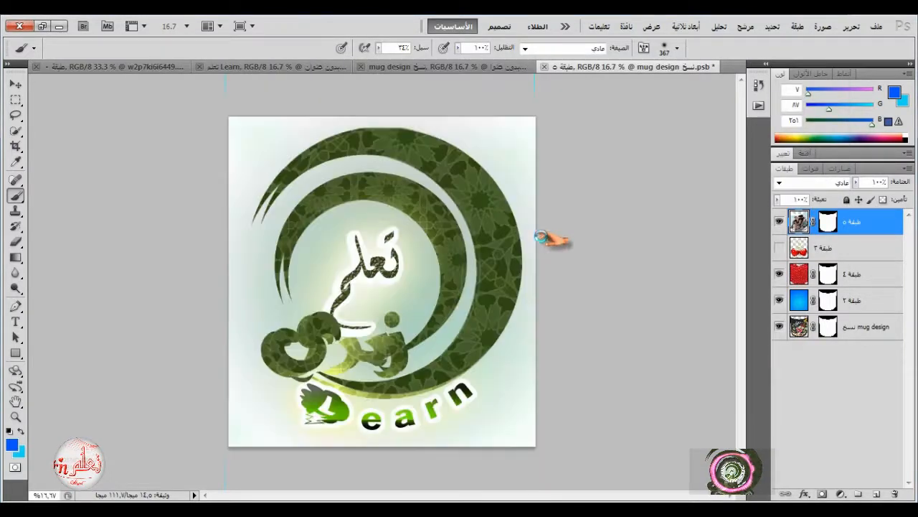
click(15, 84)
drag(434, 215, 425, 248)
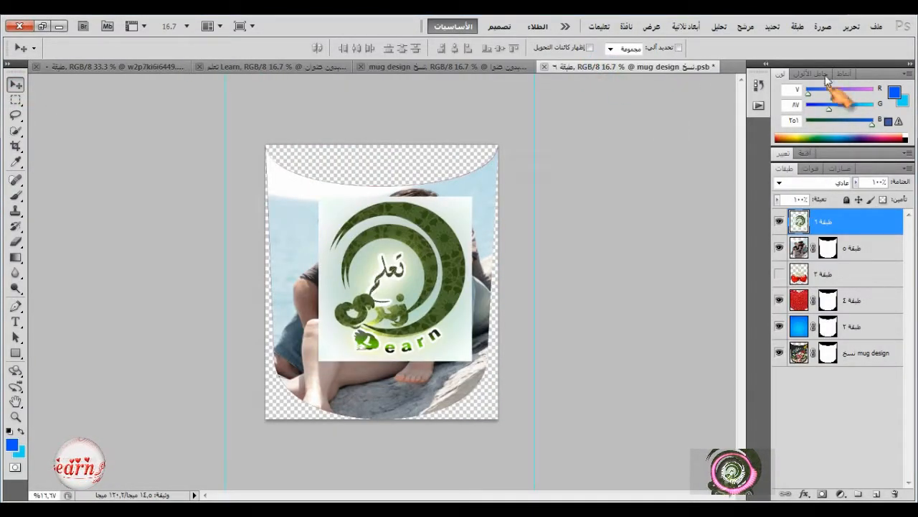
Enlarge the Learn picture with Free Transform to about 130.6% width and 137.5% height, and lower its opacity to 52%.
click(848, 26)
click(716, 274)
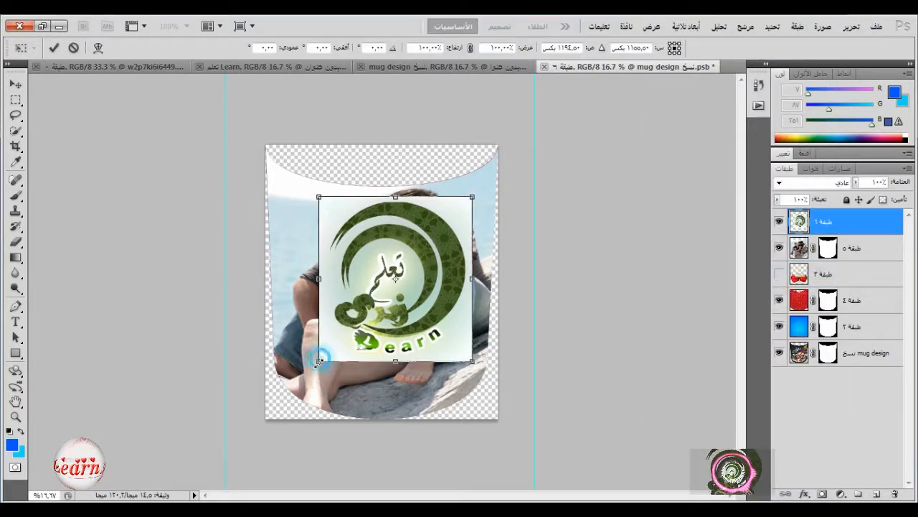
drag(319, 360, 271, 423)
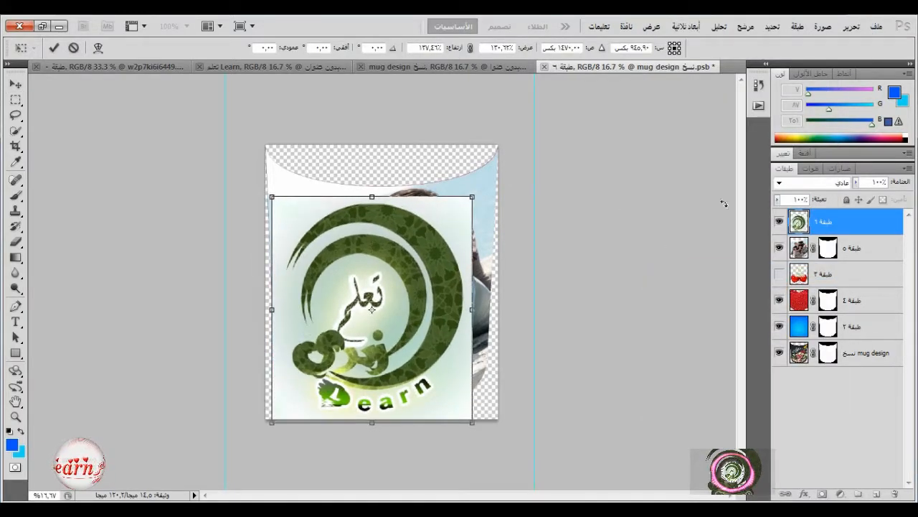
click(858, 182)
drag(855, 197, 828, 207)
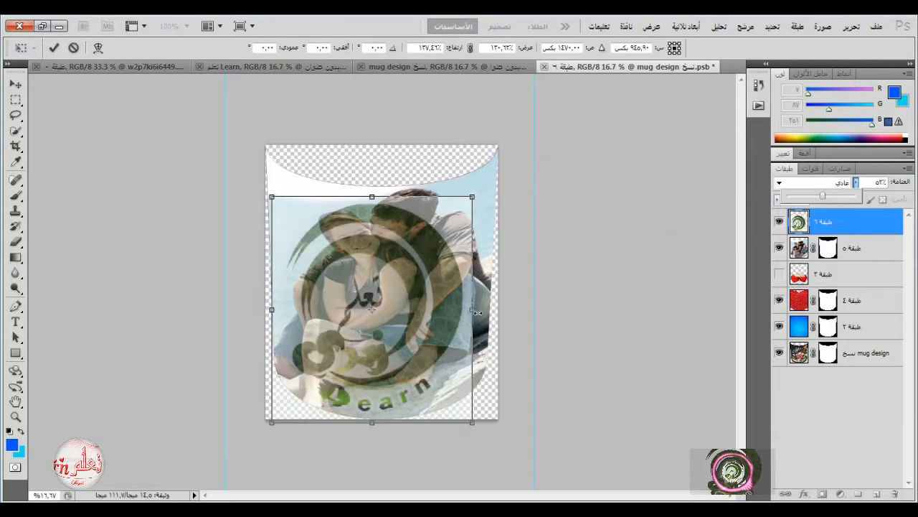
Stretch the Learn picture to about 147.5% width and 142.6% height over the mug shape, and apply the transformation.
drag(472, 309, 491, 309)
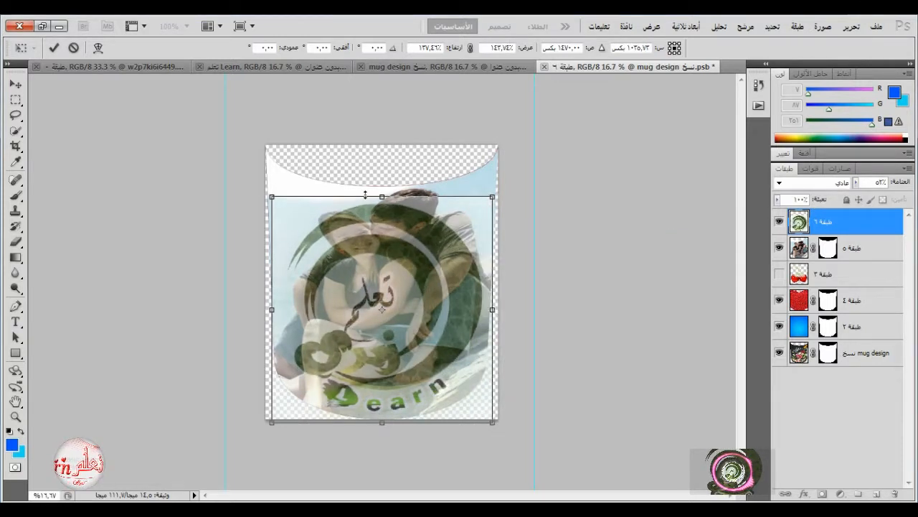
drag(365, 195, 365, 184)
drag(271, 184, 267, 185)
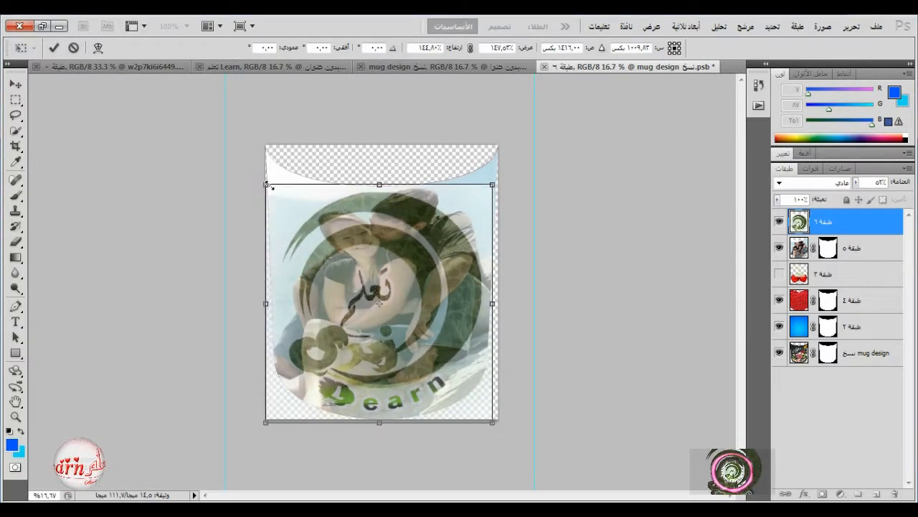
drag(377, 423, 377, 419)
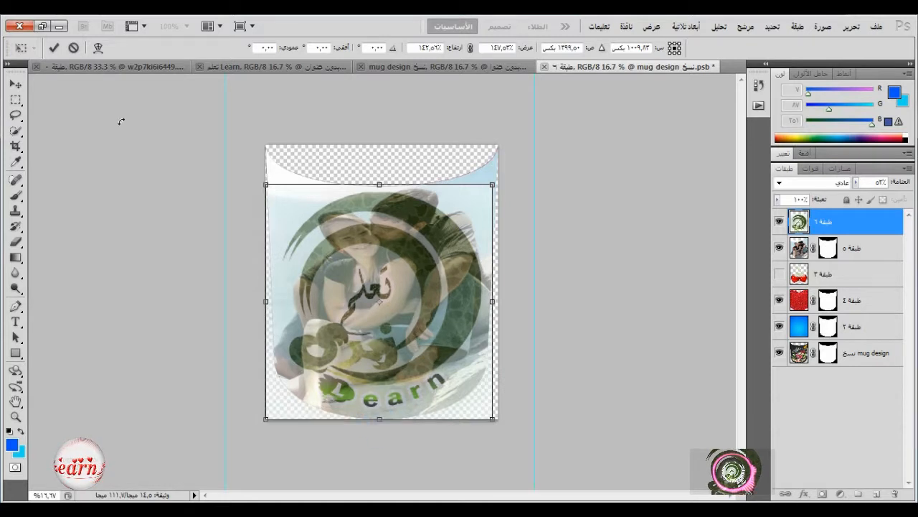
click(50, 49)
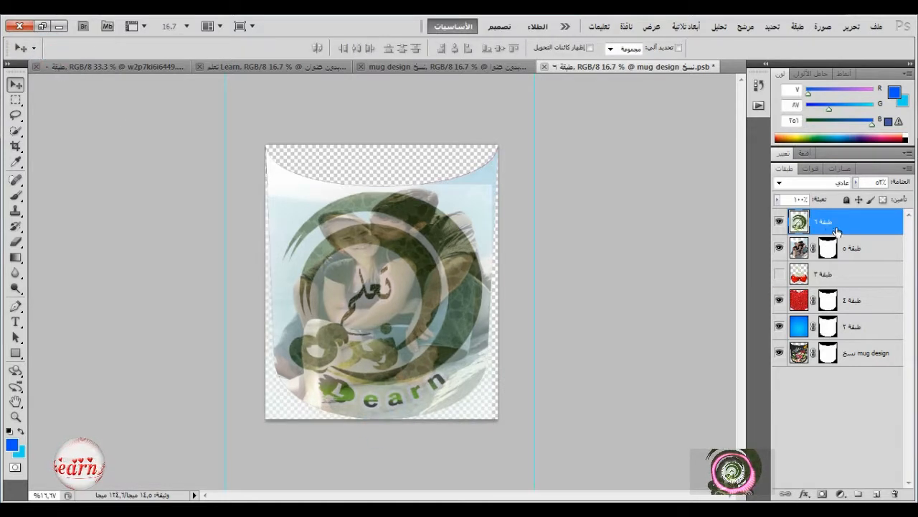
Set the Learn picture layer's opacity to 100% and hide the couple's photo layer beneath it.
click(856, 182)
drag(856, 196, 894, 198)
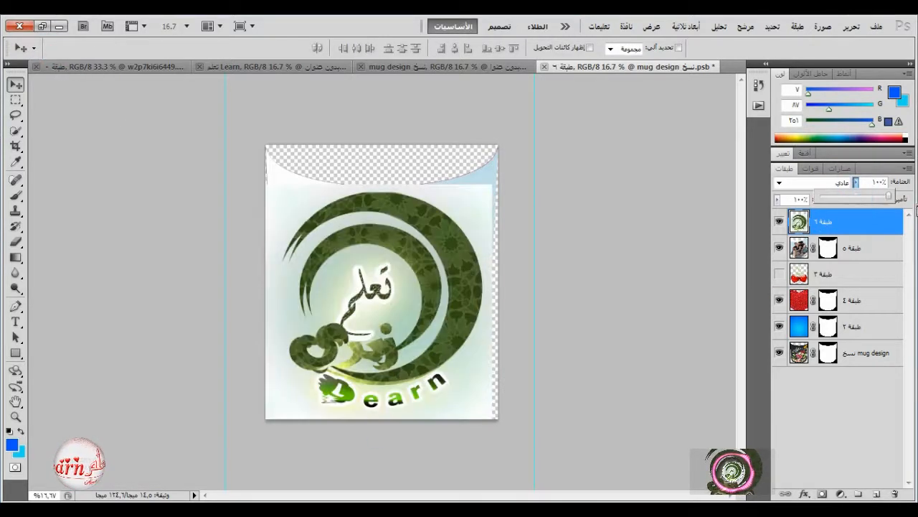
click(779, 248)
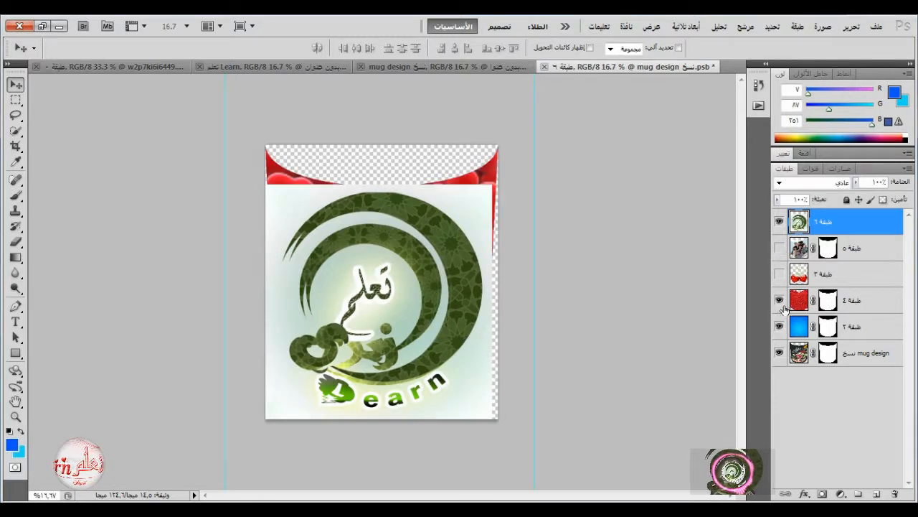
Hide the red layer and nudge the Learn picture slightly right and up over the mug shape.
click(779, 300)
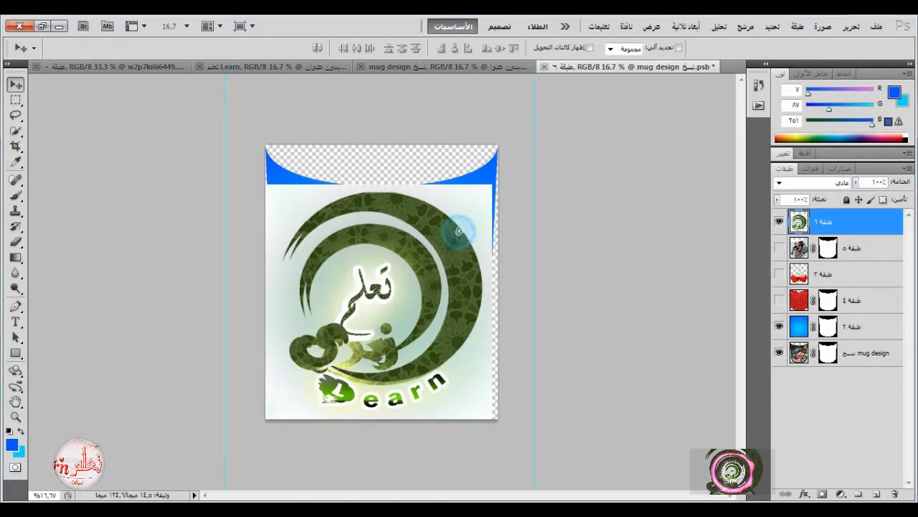
drag(458, 231, 461, 228)
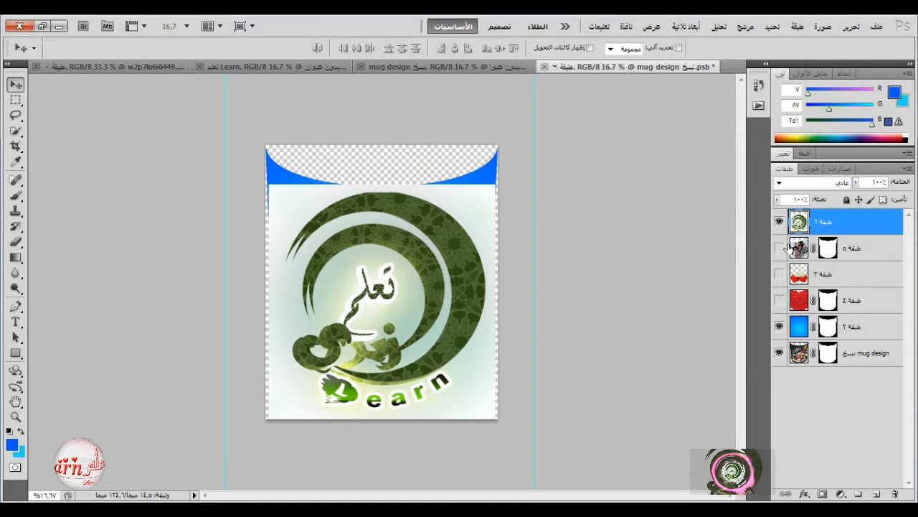
Mask the Learn picture to the mug outline taken from the mug design copy layer's mask, and close the smart object with its changes saved.
ctrl+click(830, 353)
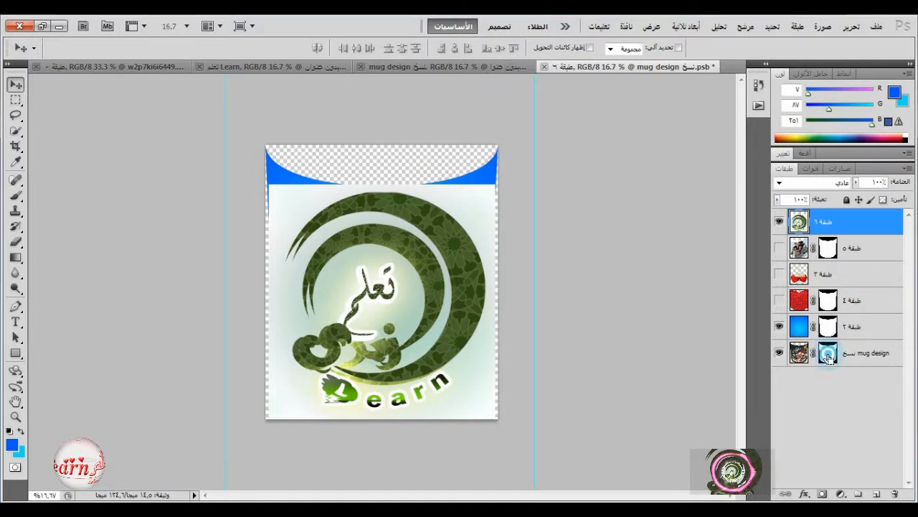
click(823, 494)
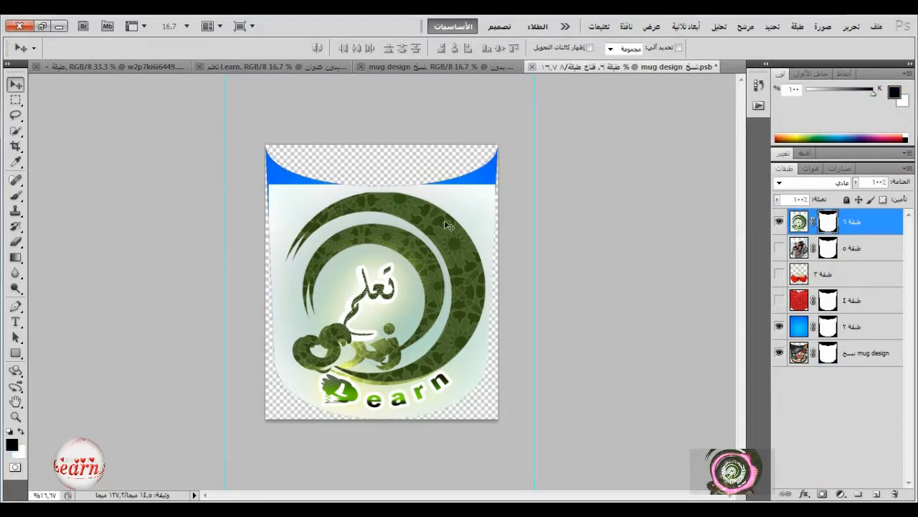
click(531, 67)
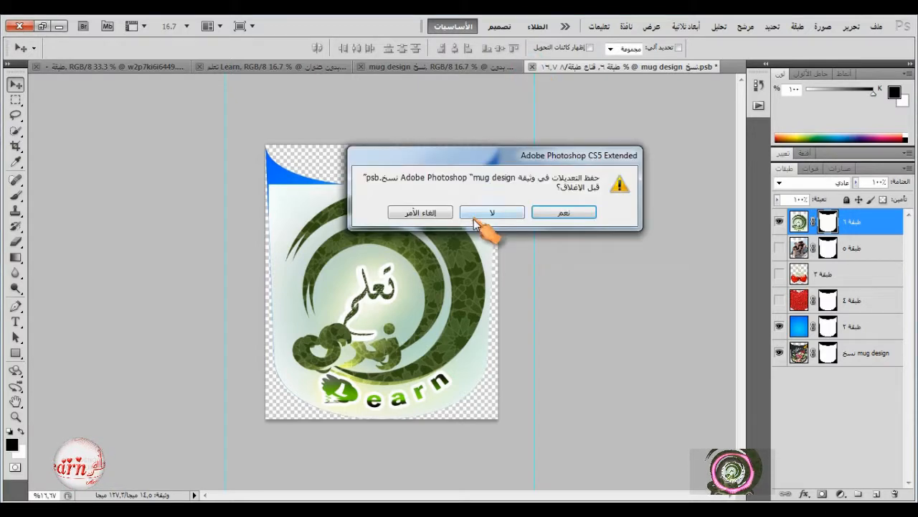
click(546, 212)
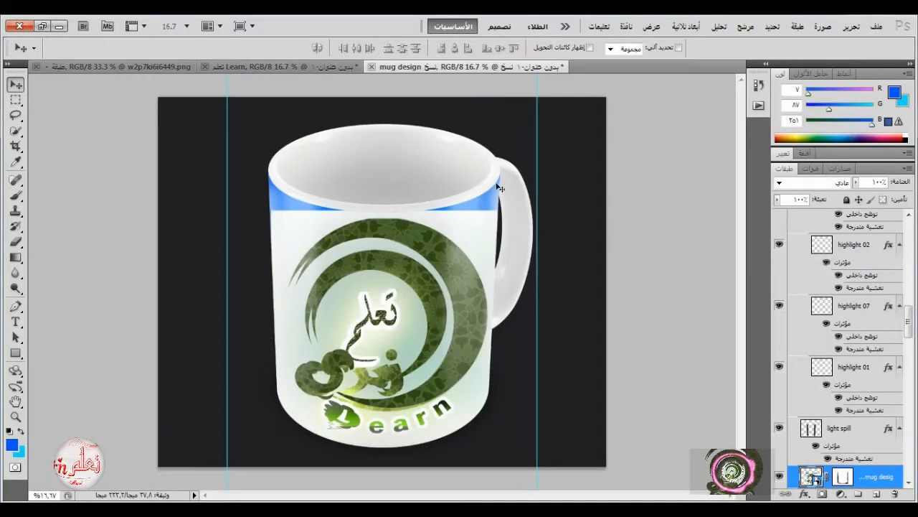
Paint black with the Brush on the mug design smart object's layer mask to hide the blue strip below the mug's rim.
click(844, 478)
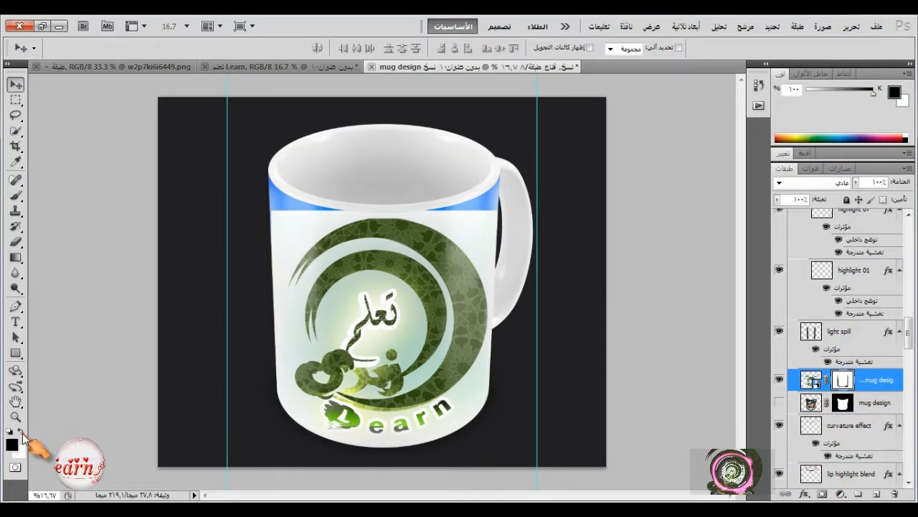
click(15, 194)
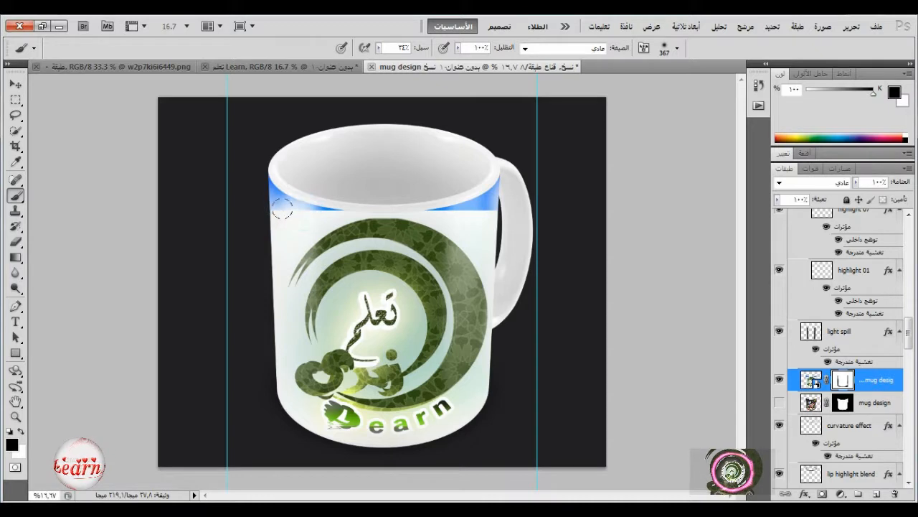
mouse_move(271, 200)
mouse_down()
mouse_move(341, 198)
mouse_move(274, 186)
mouse_move(501, 211)
mouse_move(455, 202)
mouse_up()
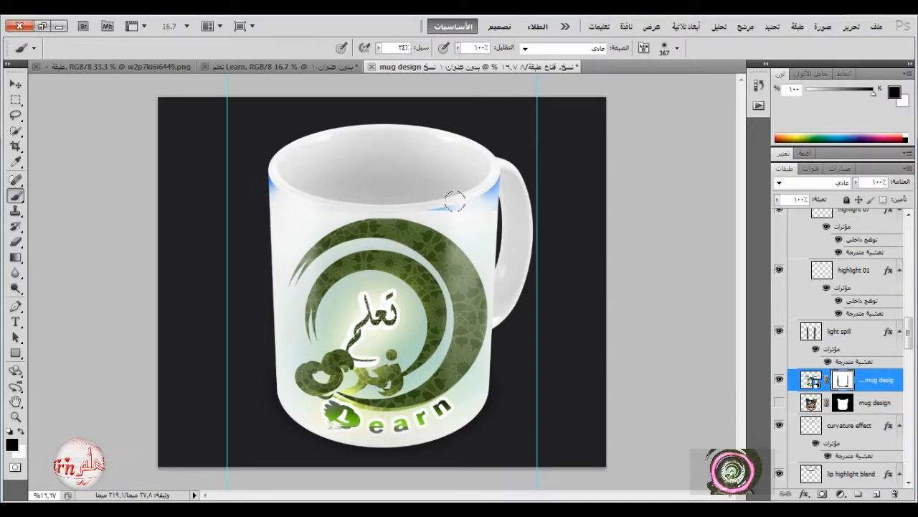
drag(273, 188, 271, 165)
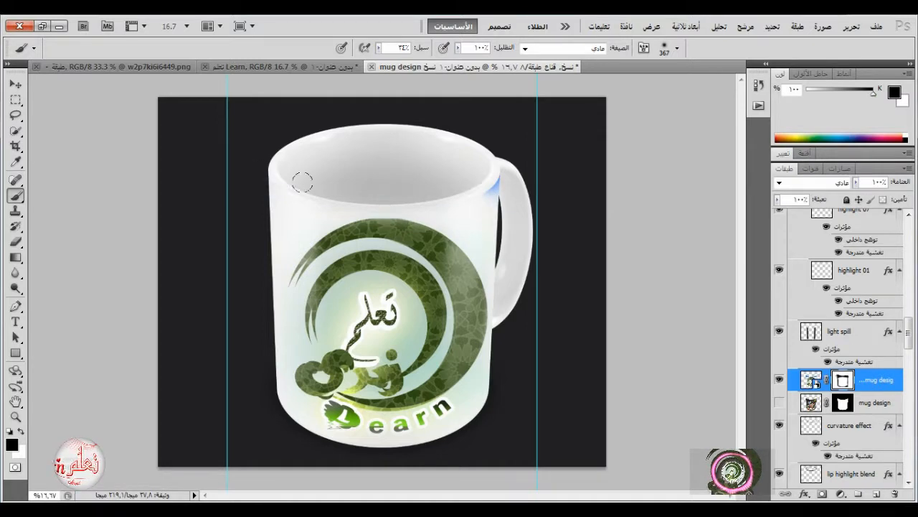
drag(486, 188, 502, 211)
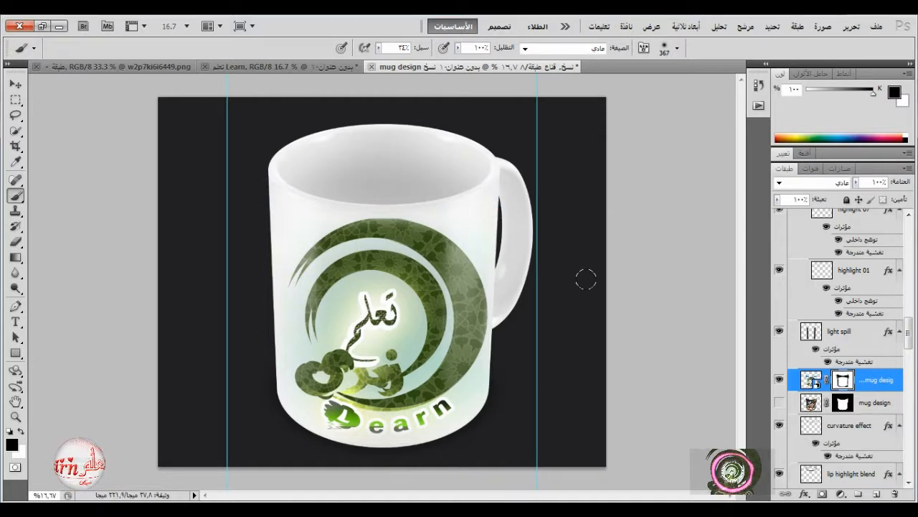
key(v)
Show the original mug design layer beneath the smart object for comparison and hide it again.
scroll(843, 465, down, 5)
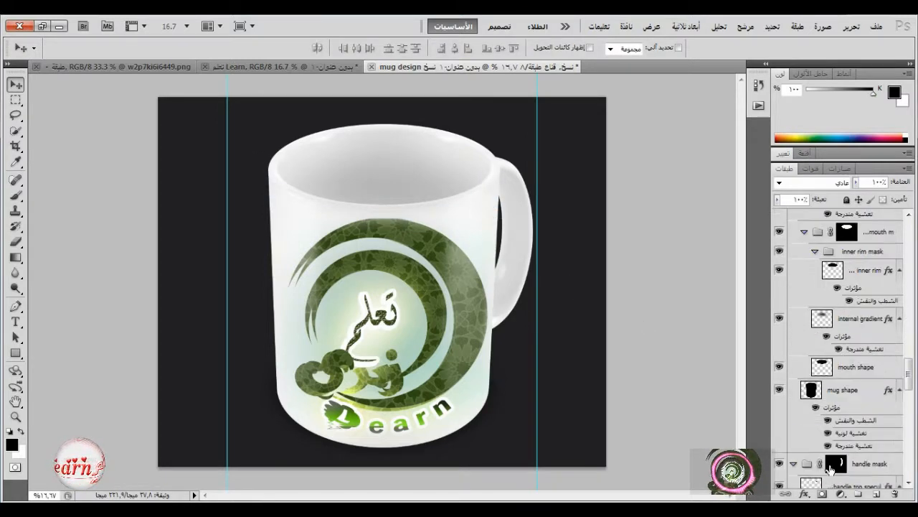
click(779, 258)
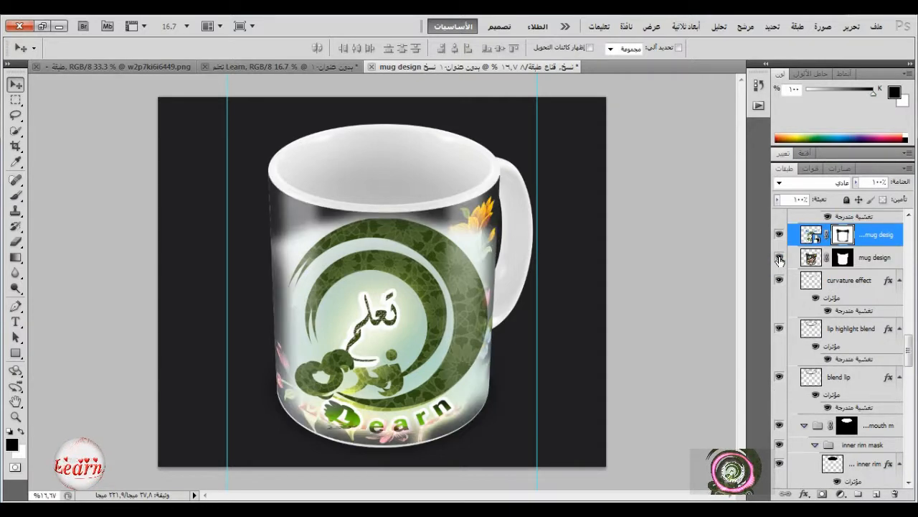
click(779, 258)
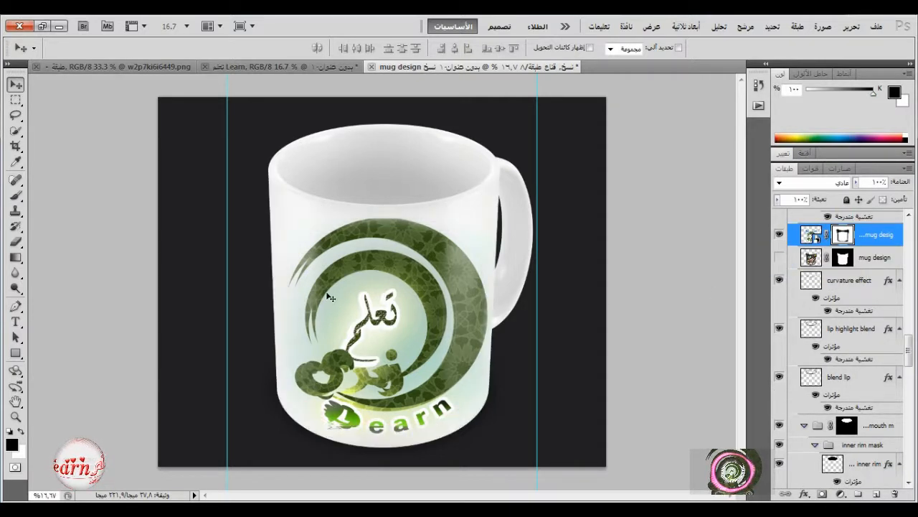
Switch to the YouTube video page in Chrome and subscribe to the تعلم Learn channel.
click(60, 29)
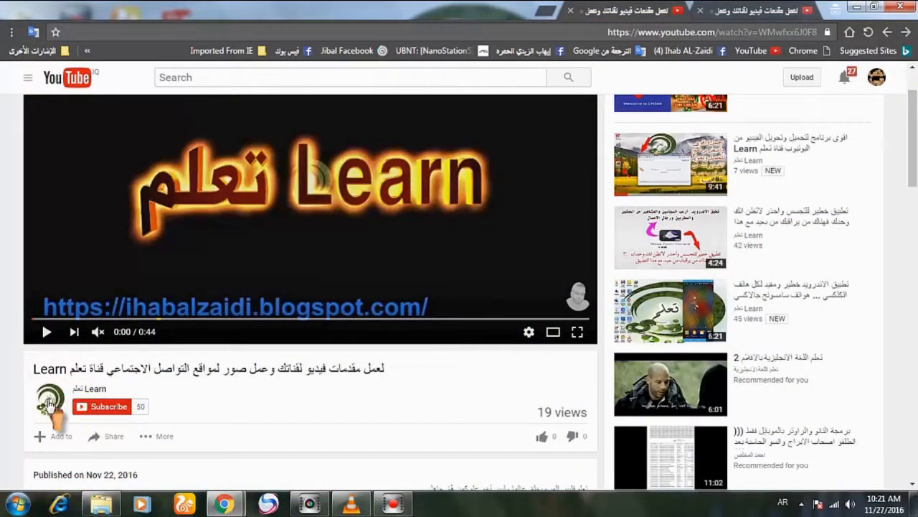
click(106, 408)
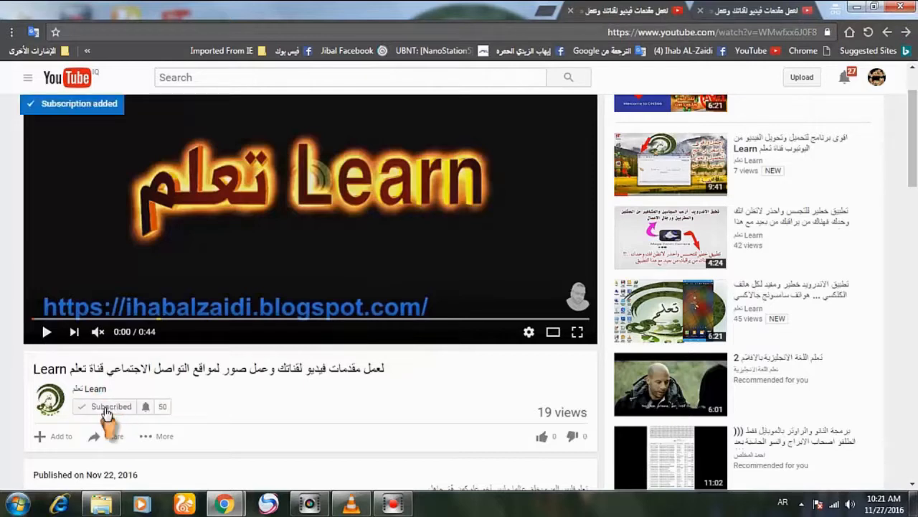